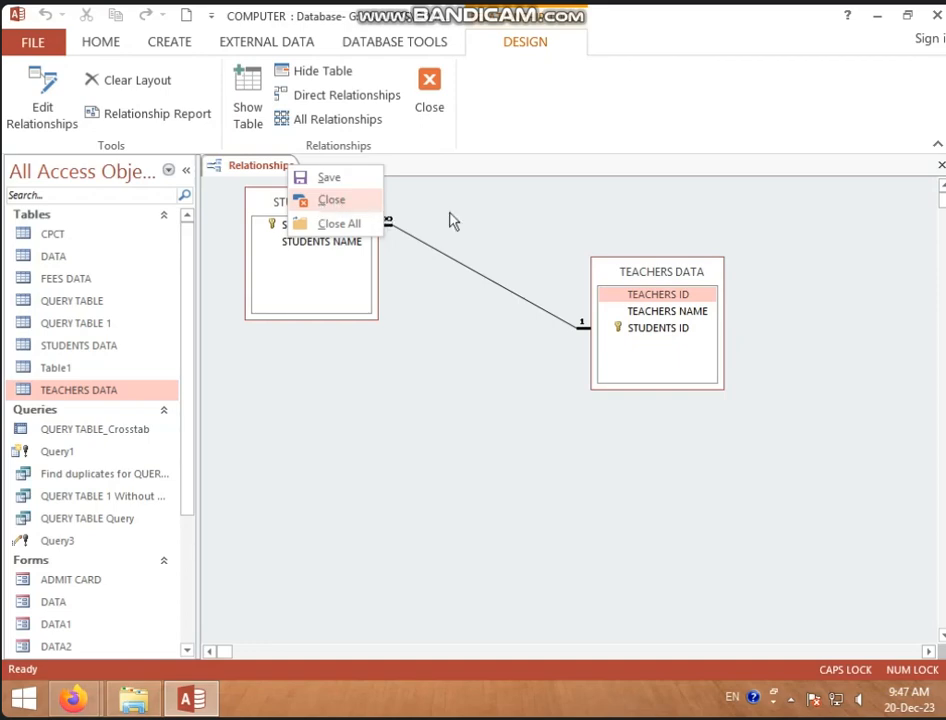
# Delete the relationship between the STUDENTS DATA and TEACHERS DATA tables permanently from the database.
pyautogui.click(484, 218)
pyautogui.click(481, 284)
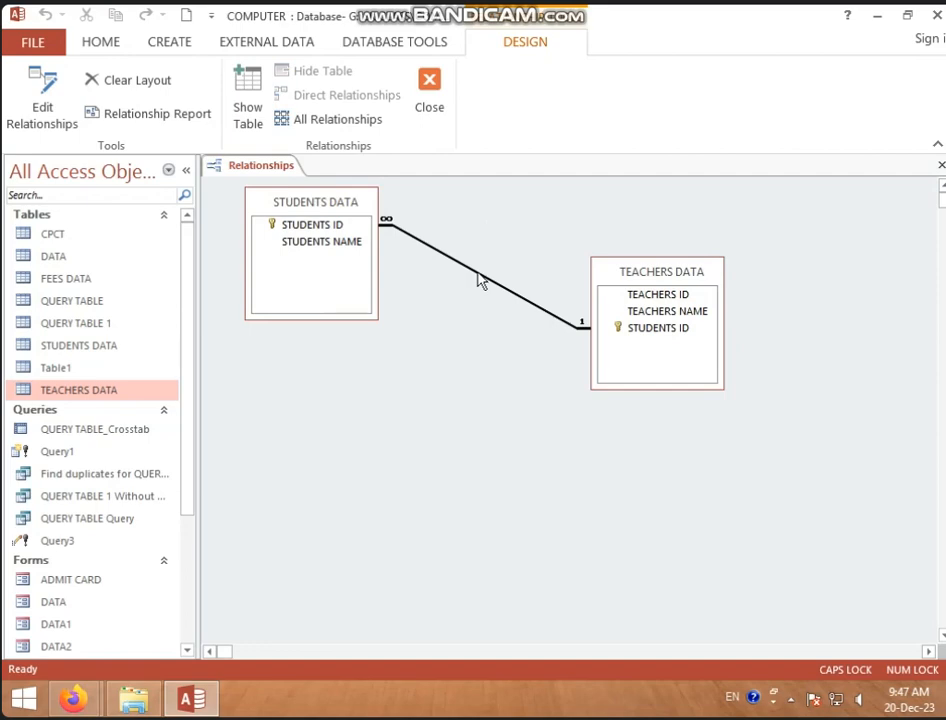
pyautogui.rightClick(480, 279)
pyautogui.click(513, 310)
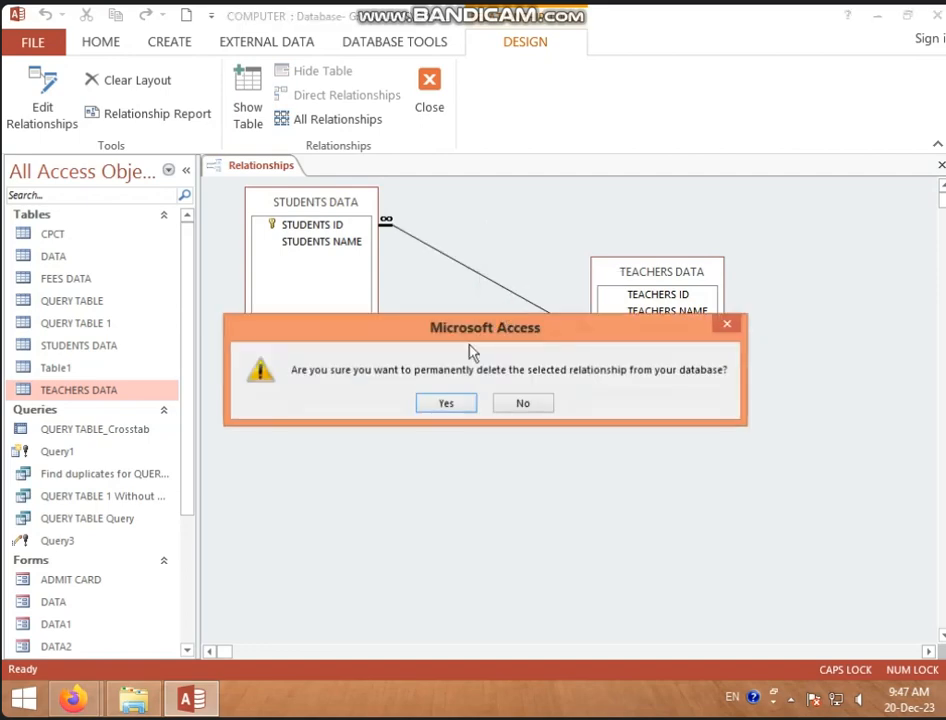
pyautogui.click(455, 406)
# Move the STUDENTS DATA table box level with TEACHERS DATA, and close the relationships layout with its changes saved.
pyautogui.moveTo(334, 210); pyautogui.dragTo(433, 280)
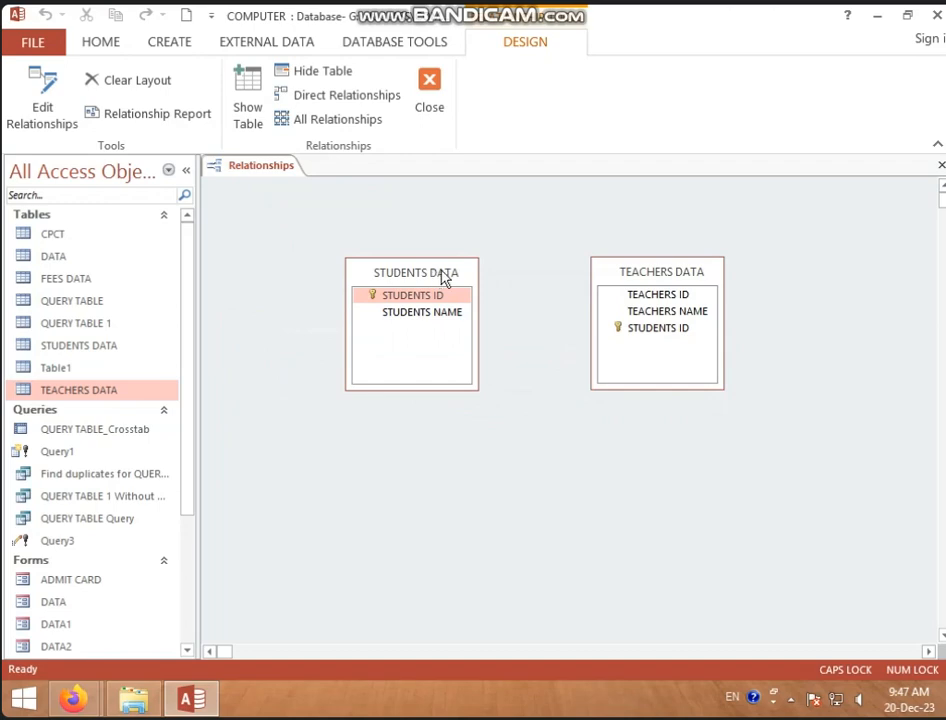
pyautogui.rightClick(269, 168)
pyautogui.click(290, 200)
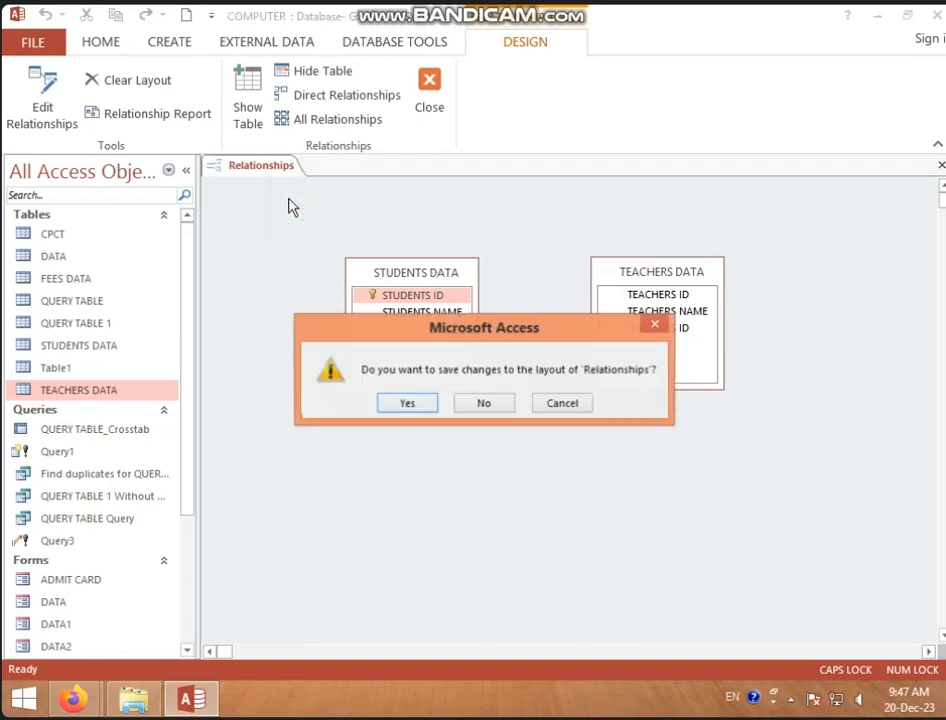
pyautogui.click(414, 402)
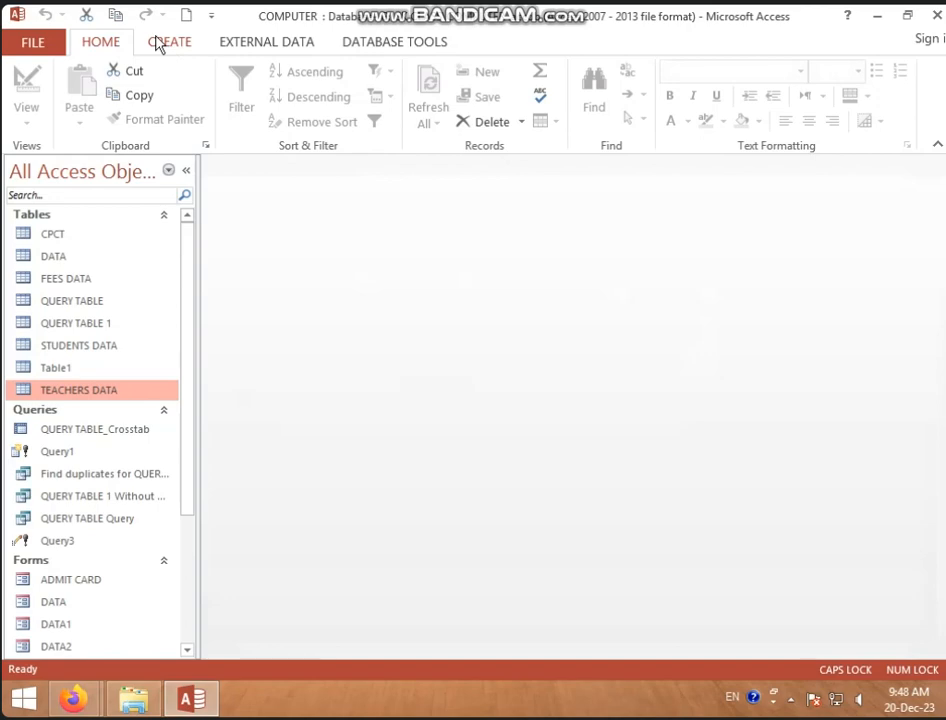
# Open the STUDENTS DATA and TEACHERS DATA tables in Datasheet View and compare their fields and records.
pyautogui.doubleClick(75, 345)
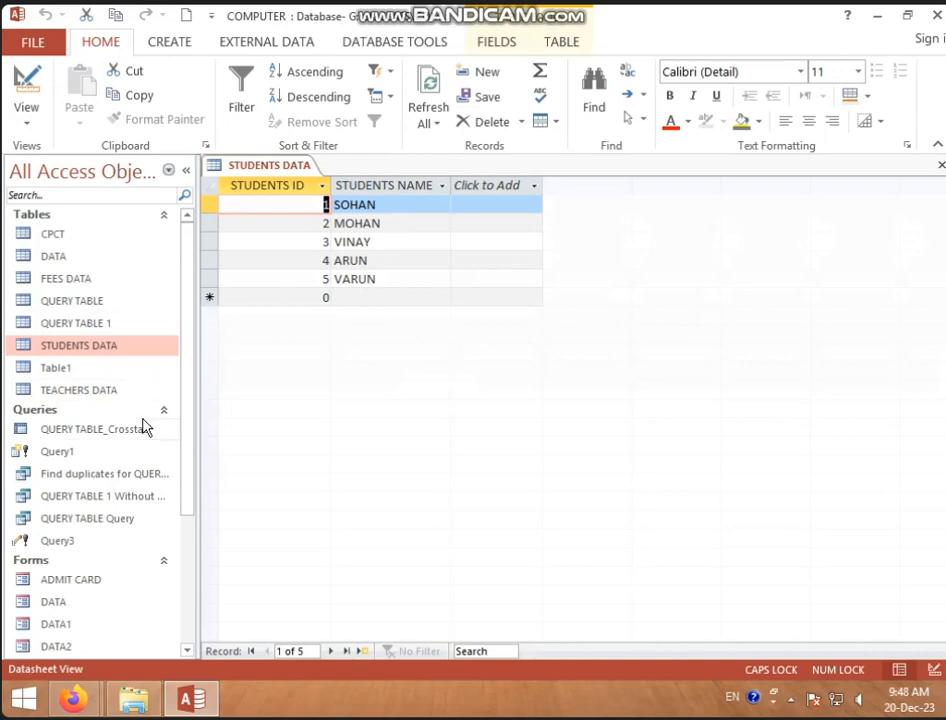
pyautogui.doubleClick(127, 390)
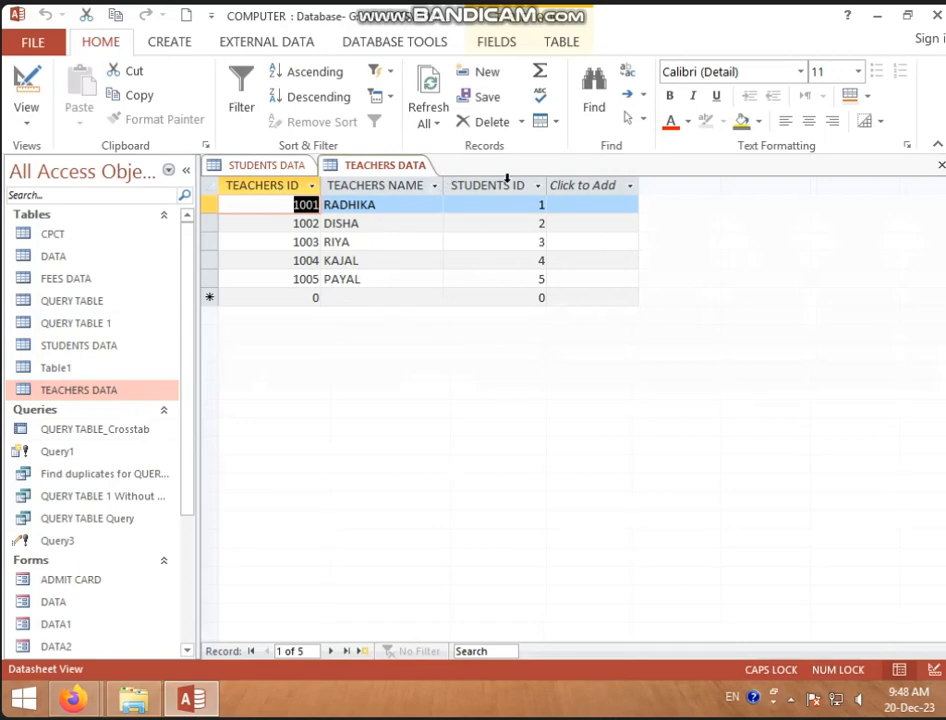
pyautogui.click(300, 168)
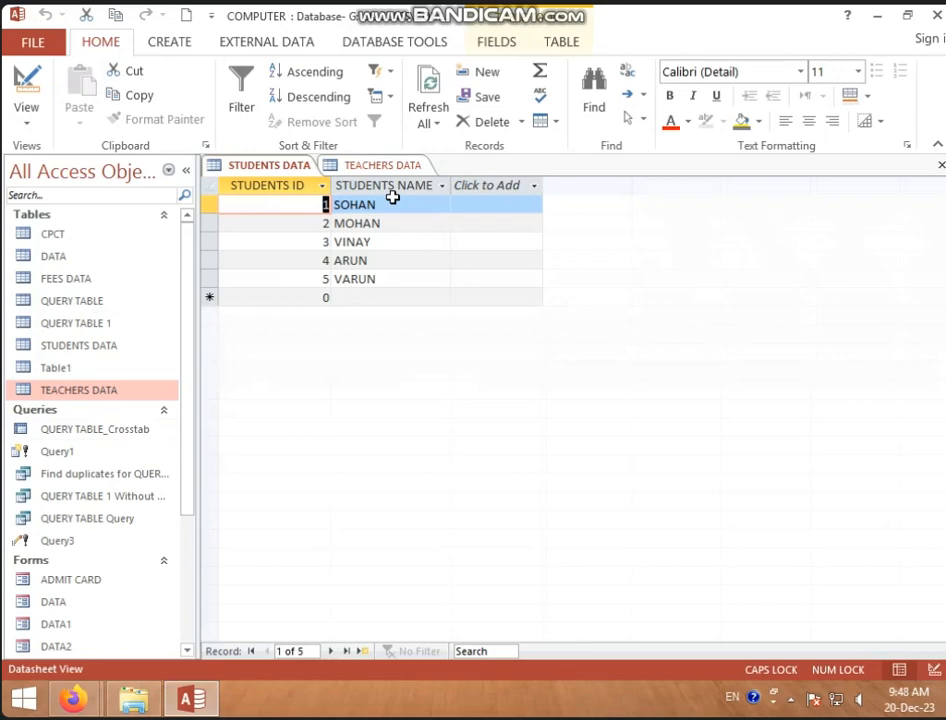
# Add a Number field named TEACHER ID to the STUDENTS DATA table after the STUDENTS NAME field.
pyautogui.click(278, 170)
pyautogui.click(533, 186)
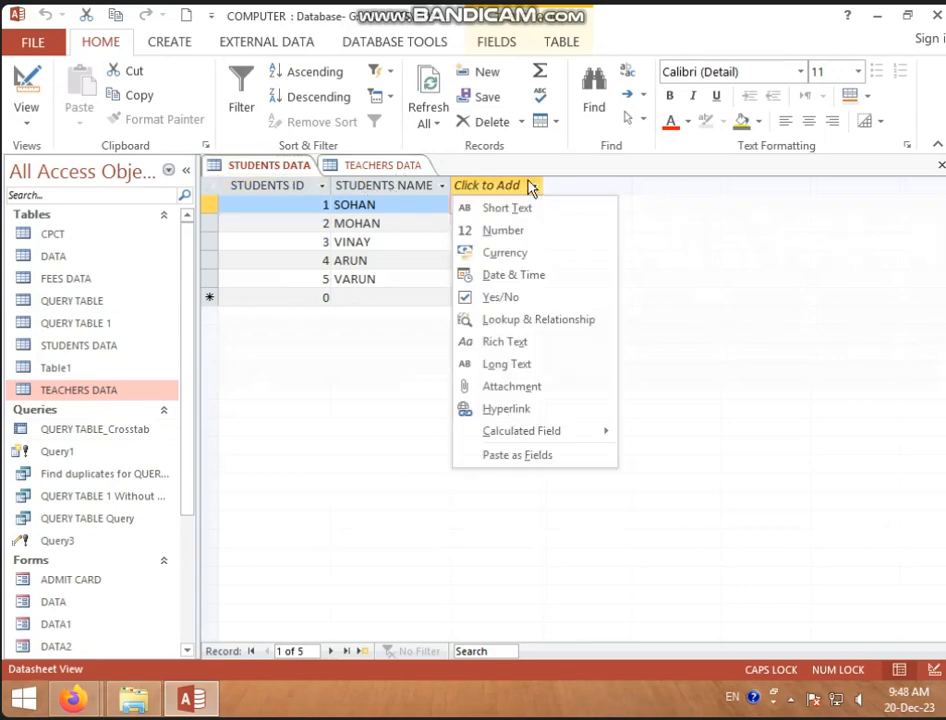
pyautogui.click(521, 231)
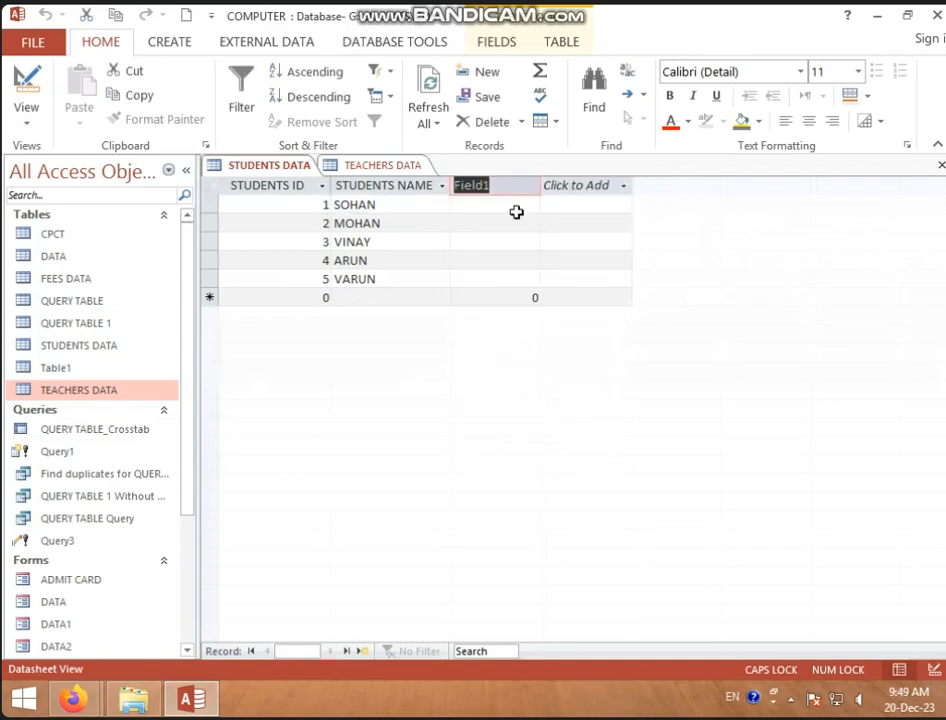
pyautogui.write('TEACHEWR')
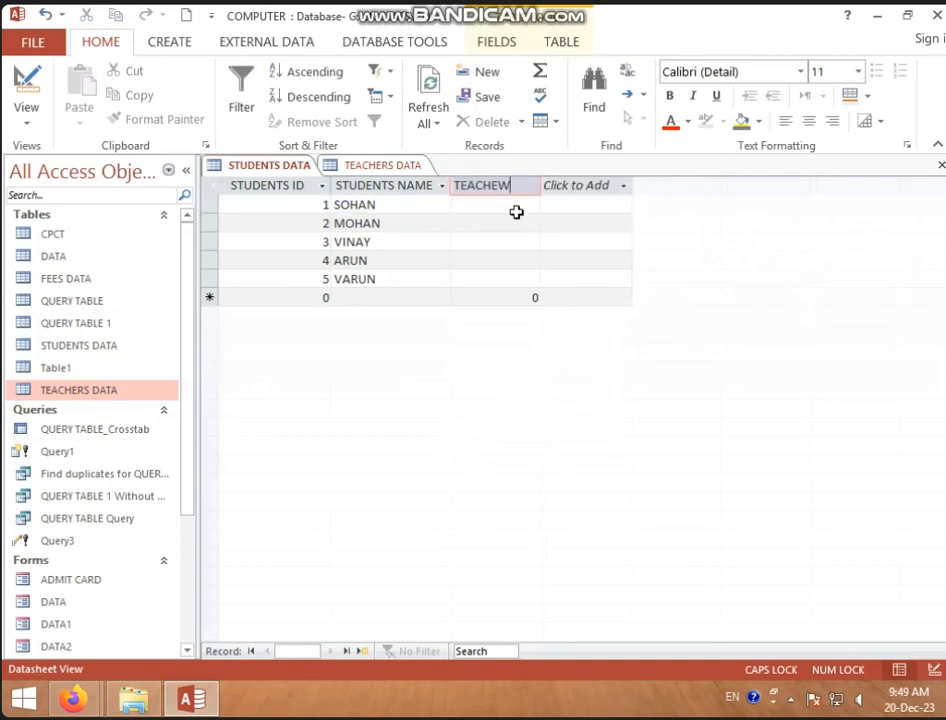
pyautogui.press('BackSpace')
pyautogui.press('BackSpace')
pyautogui.write('R ID')
pyautogui.press('Return')
# Fill the TEACHER ID field of the five student records in STUDENTS DATA with 1001 through 1005, in order.
pyautogui.click(390, 170)
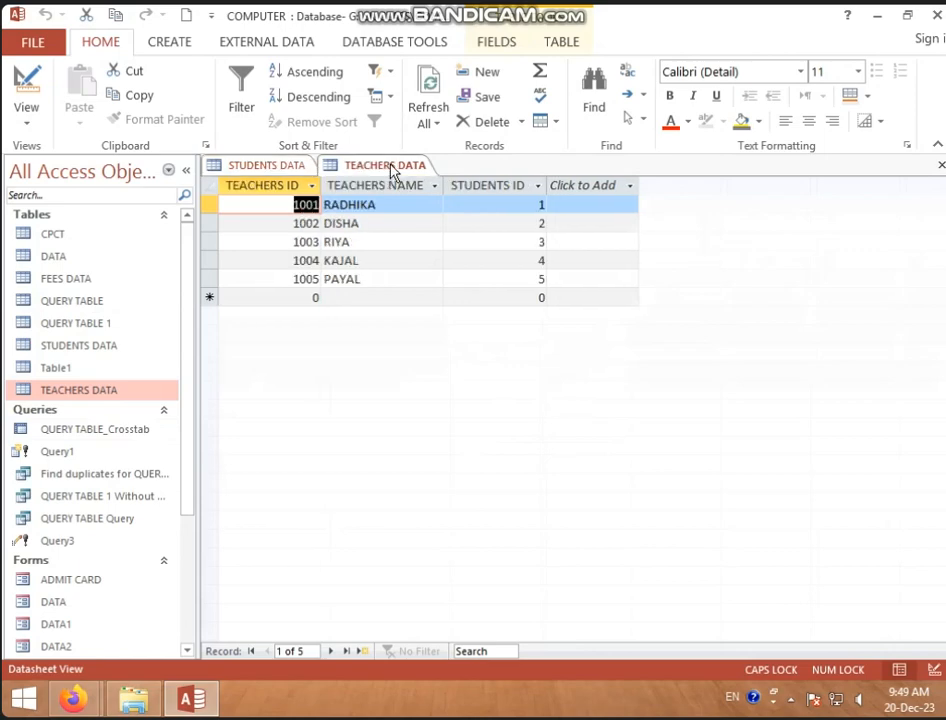
pyautogui.click(272, 166)
pyautogui.click(496, 206)
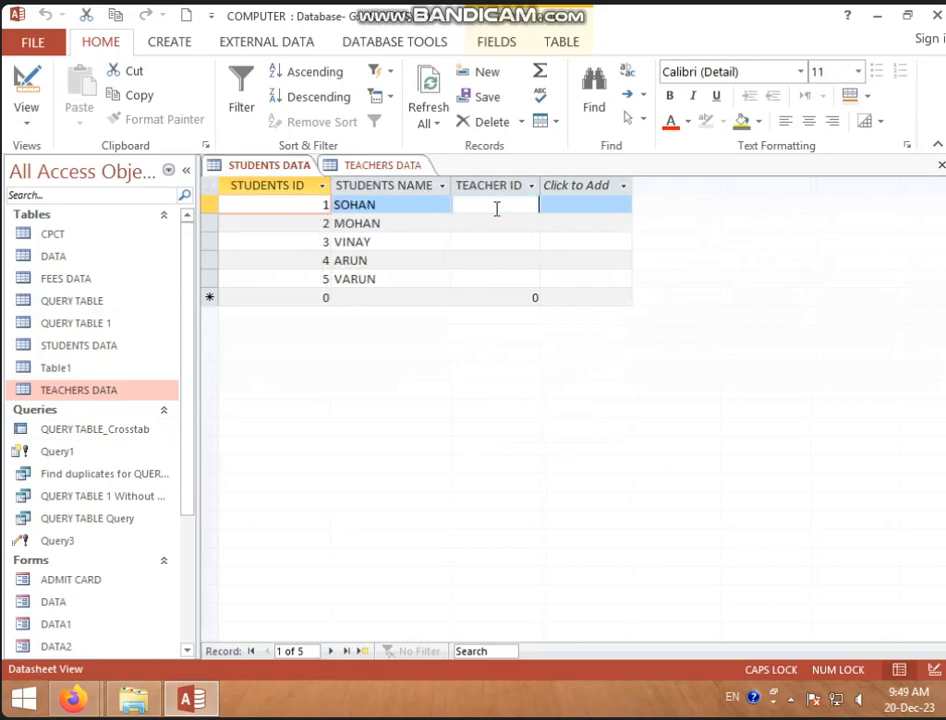
pyautogui.write('1001')
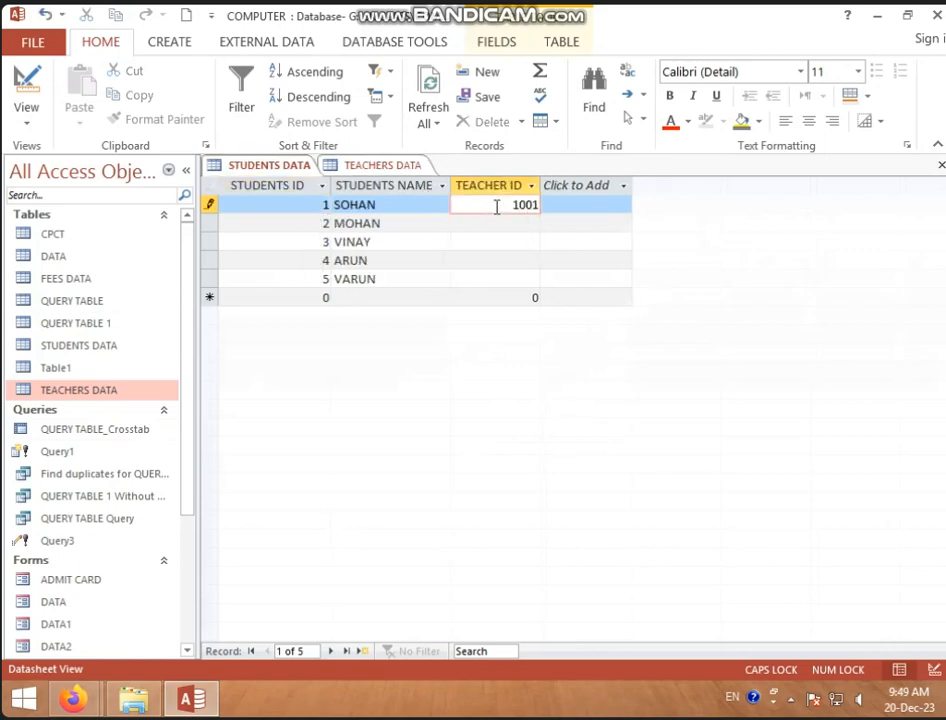
pyautogui.press('Return')
pyautogui.press('Down')
pyautogui.press('Left')
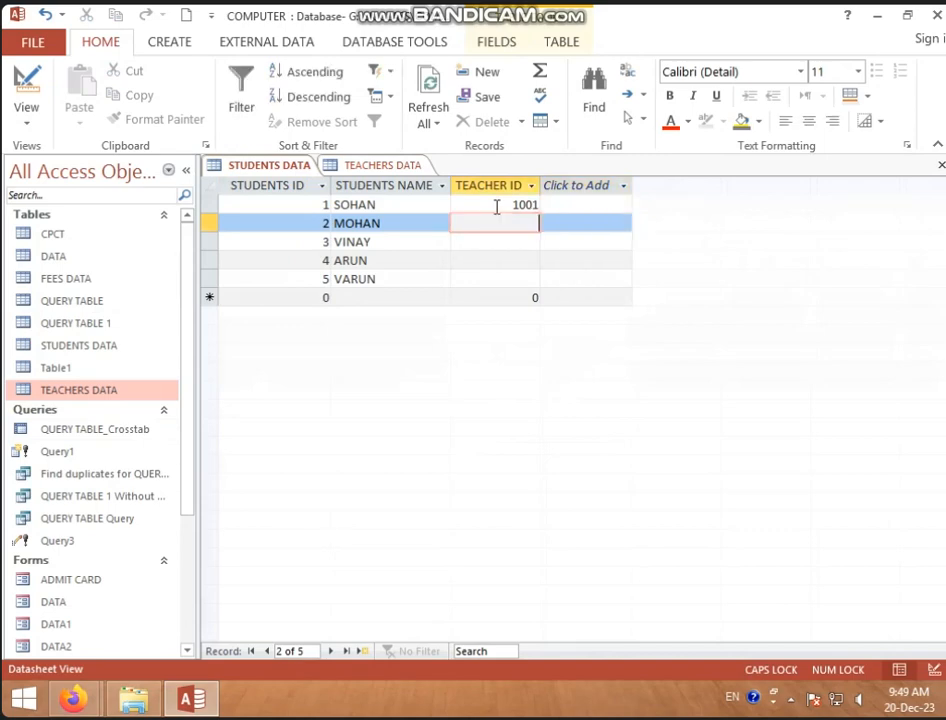
pyautogui.write('1002')
pyautogui.press('Down')
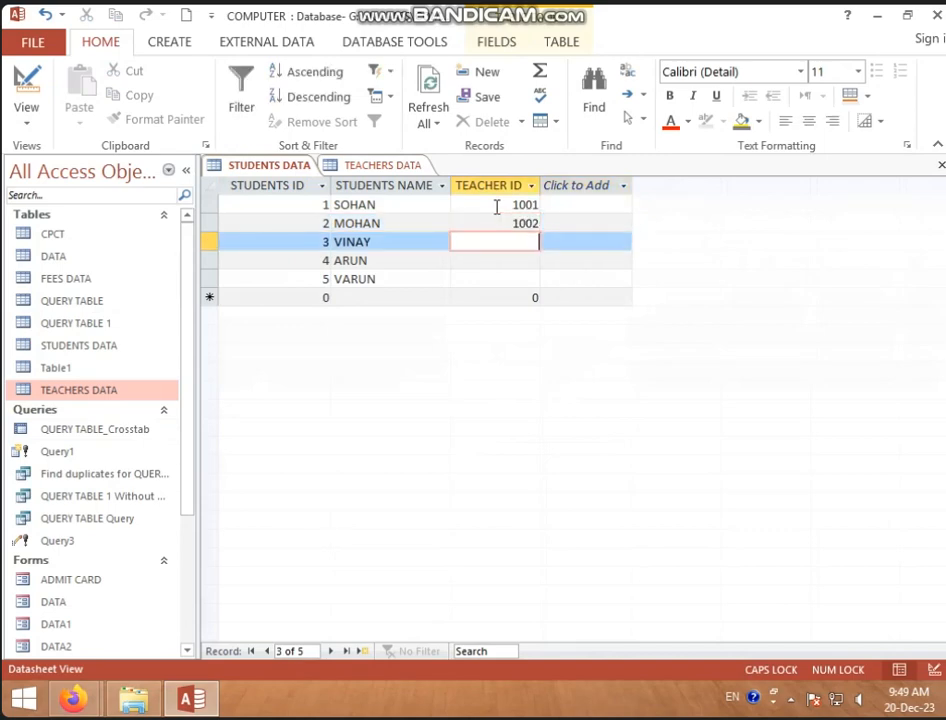
pyautogui.write('1003')
pyautogui.press('Down')
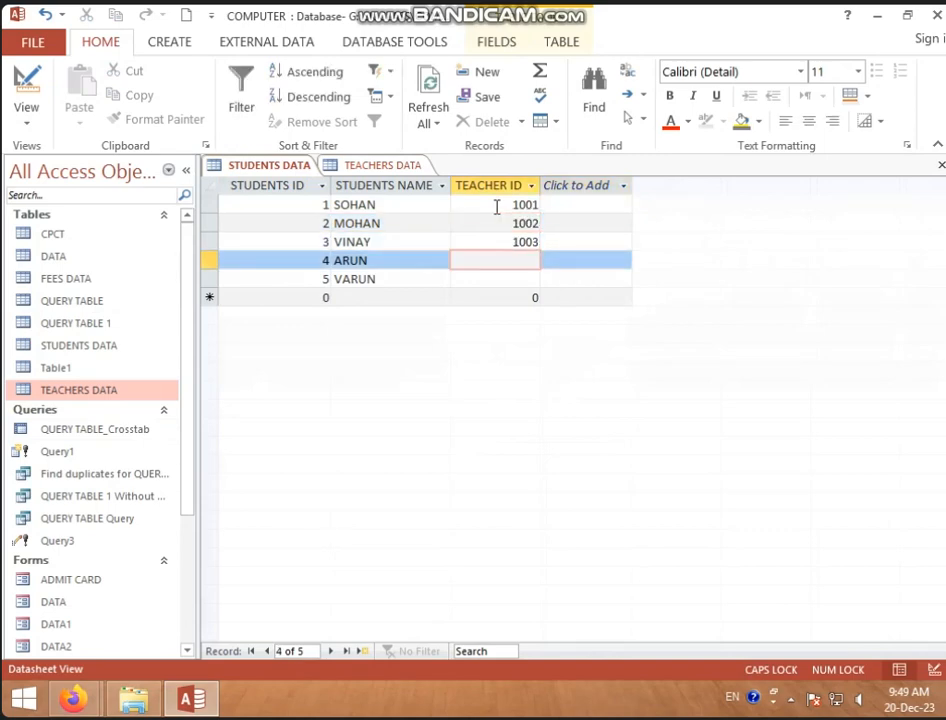
pyautogui.write('1004')
pyautogui.press('Down')
pyautogui.write('1005')
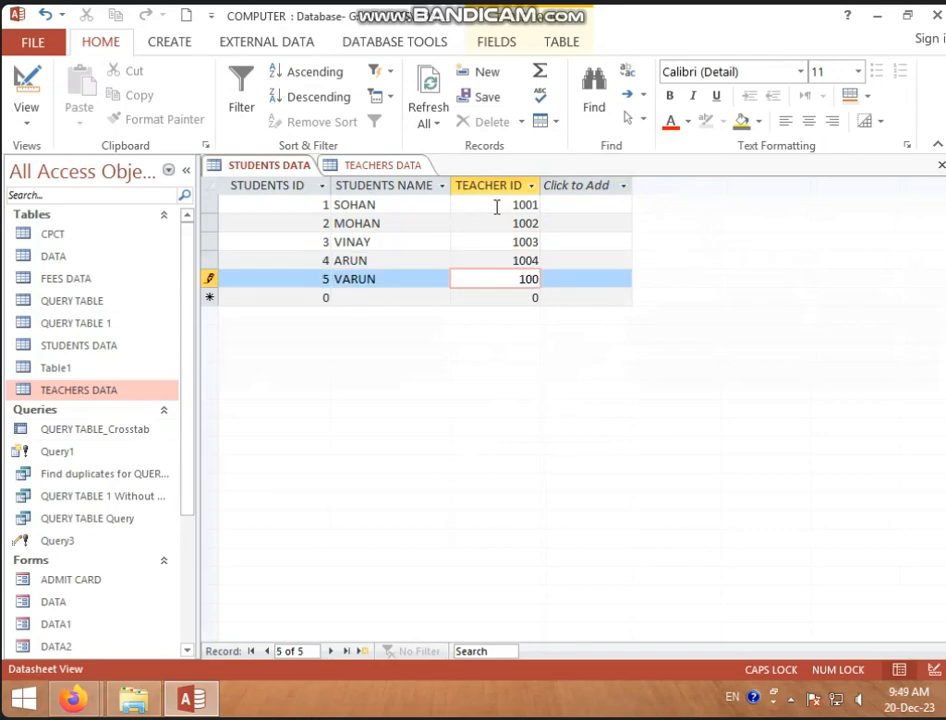
# Close the STUDENTS DATA and TEACHERS DATA tables.
pyautogui.rightClick(282, 163)
pyautogui.click(318, 192)
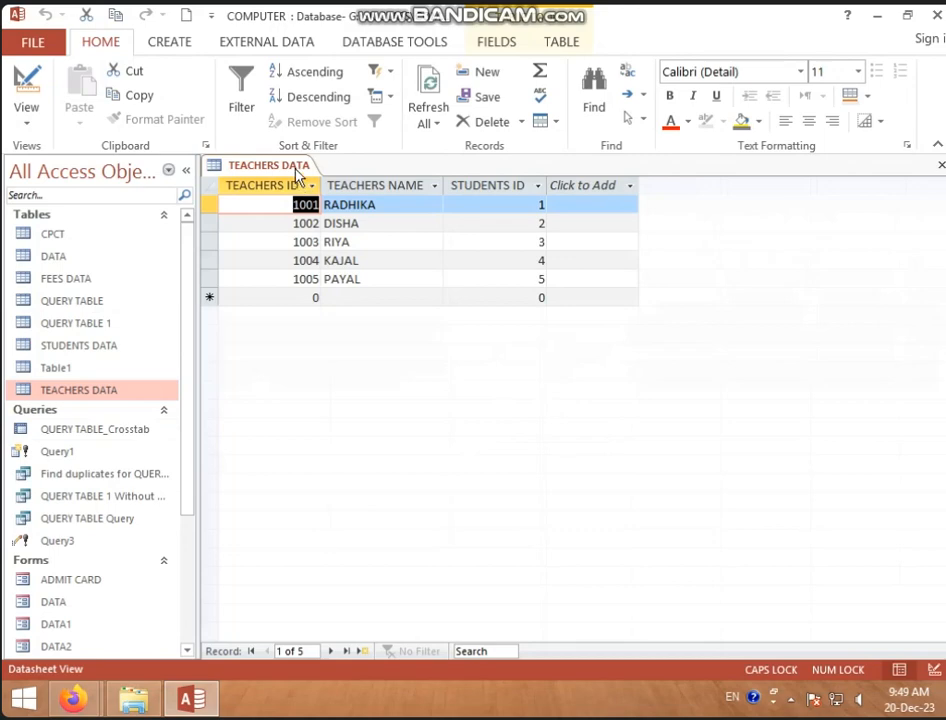
pyautogui.rightClick(297, 168)
pyautogui.click(320, 204)
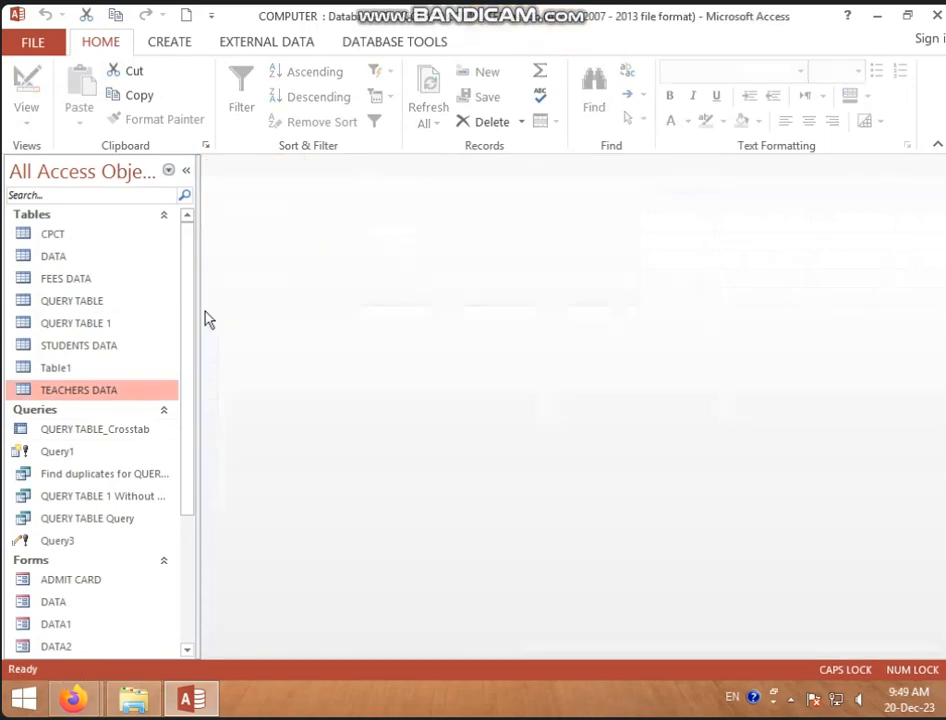
# Reopen the STUDENTS DATA table to check its TEACHER ID entries, and close it again.
pyautogui.doubleClick(136, 346)
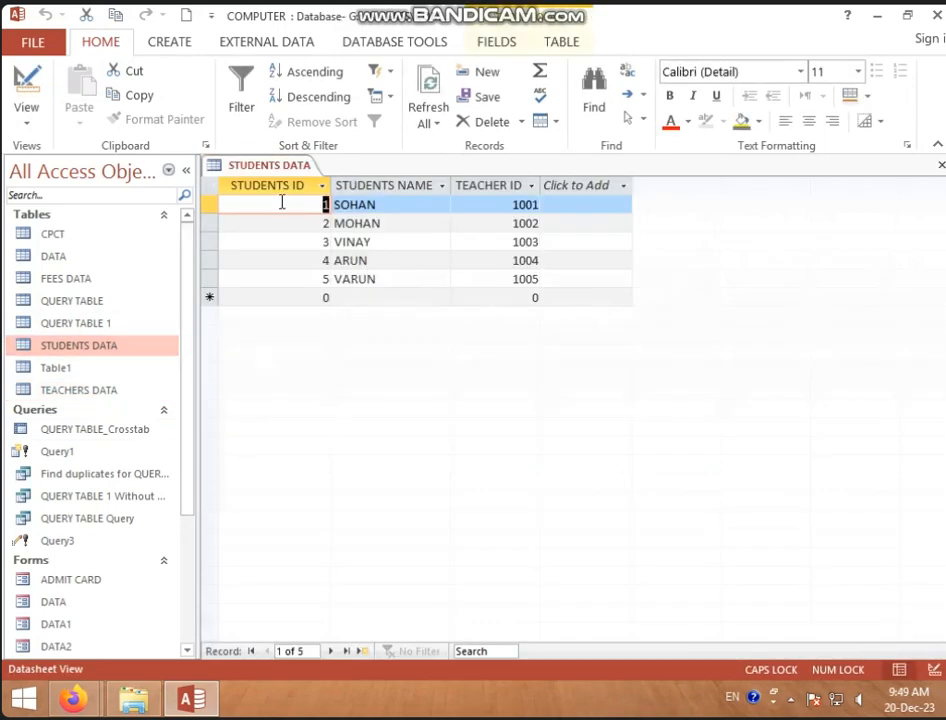
pyautogui.rightClick(278, 167)
pyautogui.click(293, 178)
pyautogui.rightClick(294, 180)
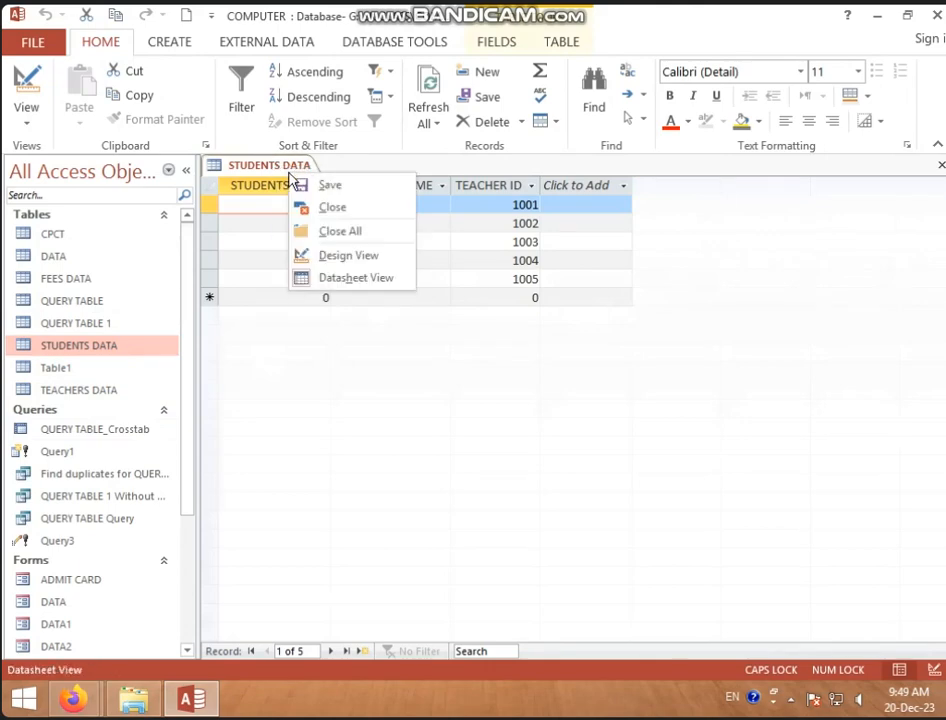
pyautogui.click(331, 215)
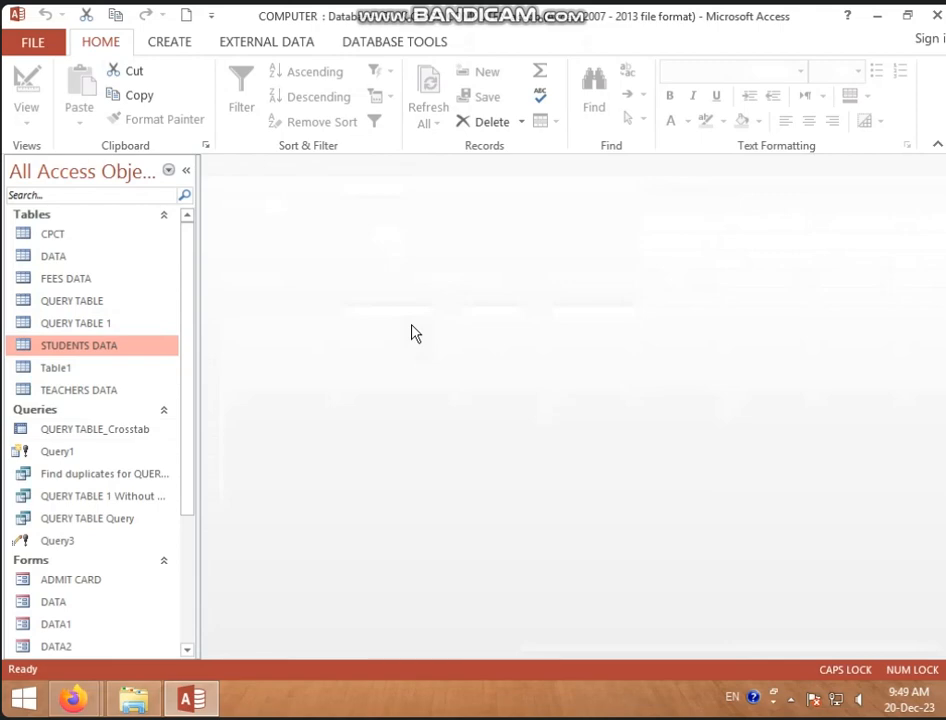
# Create a new table in Design View with a first field named TEACHER ID of data type Number, and begin a second field.
pyautogui.click(170, 42)
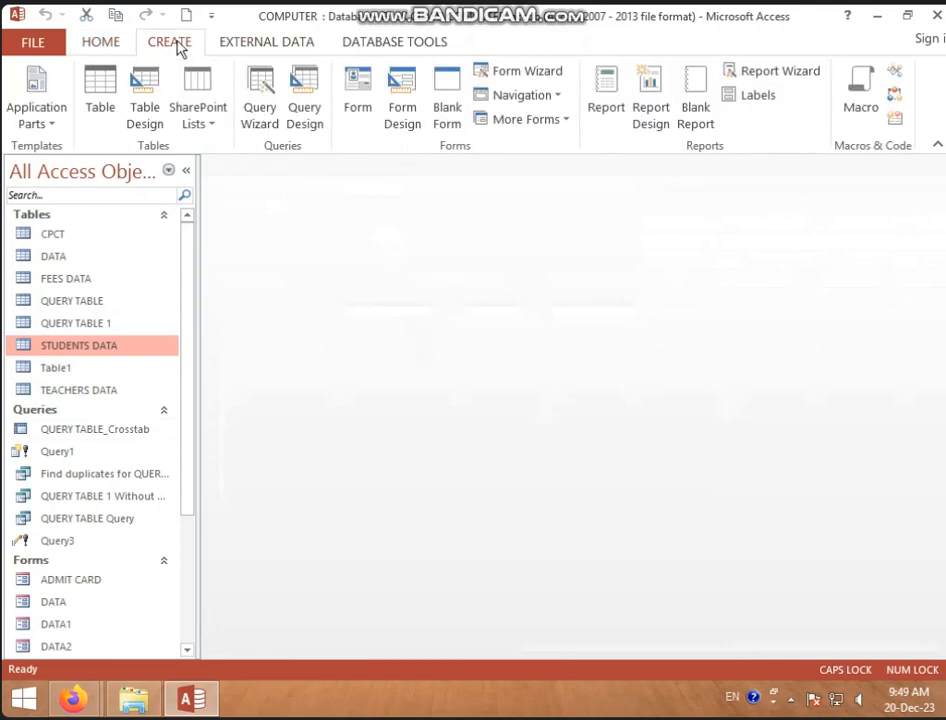
pyautogui.click(150, 88)
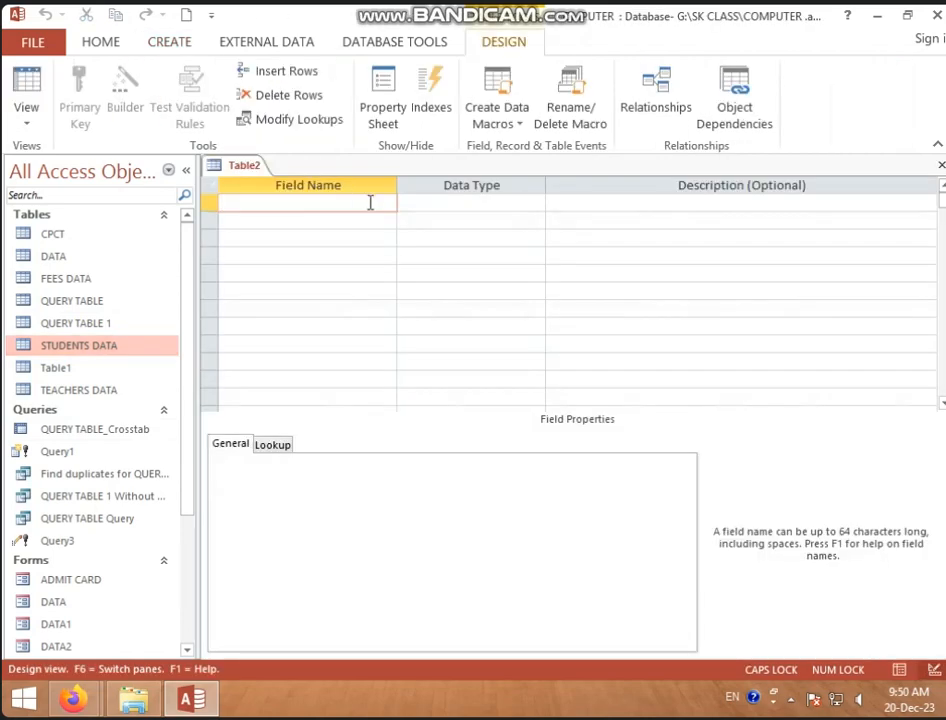
pyautogui.write('TACHER ID')
pyautogui.press('Tab')
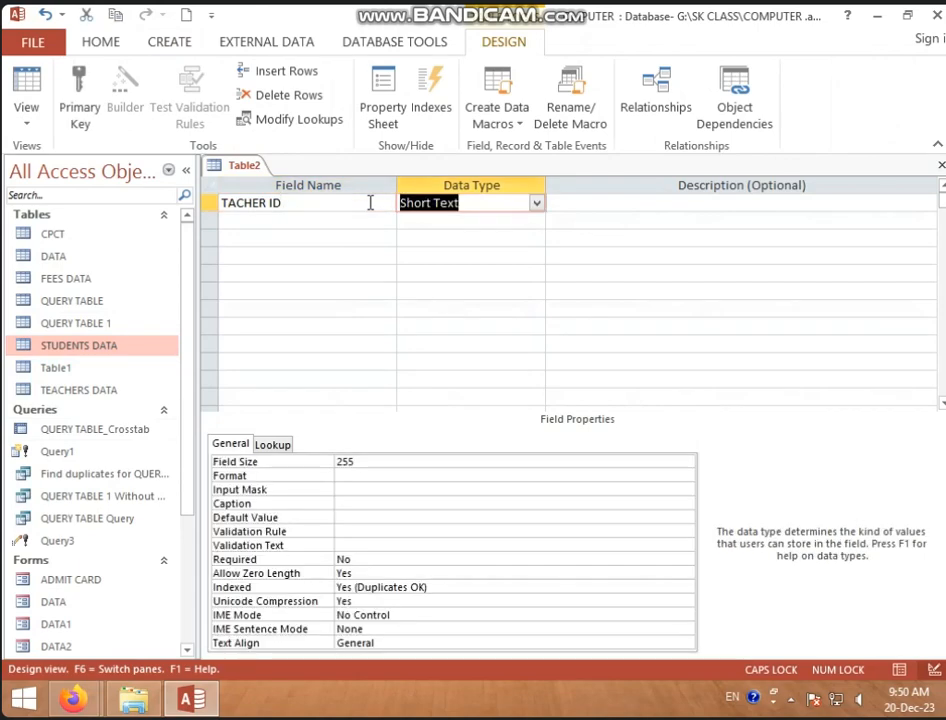
pyautogui.write('Number')
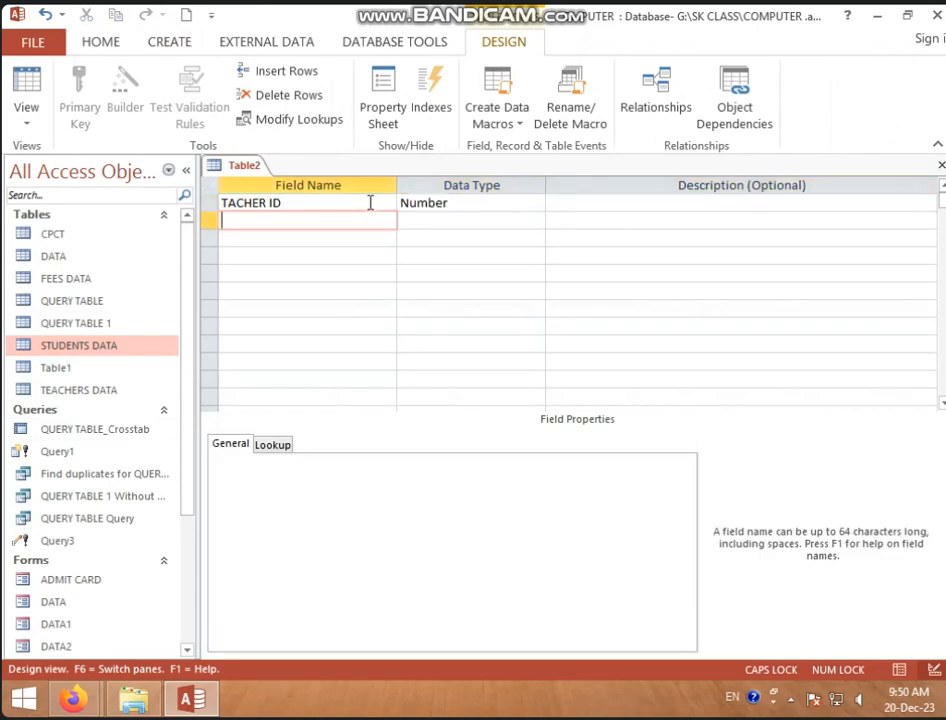
pyautogui.write('STUD')
pyautogui.moveTo(267, 203); pyautogui.dragTo(186, 196)
pyautogui.write('TEACHER')
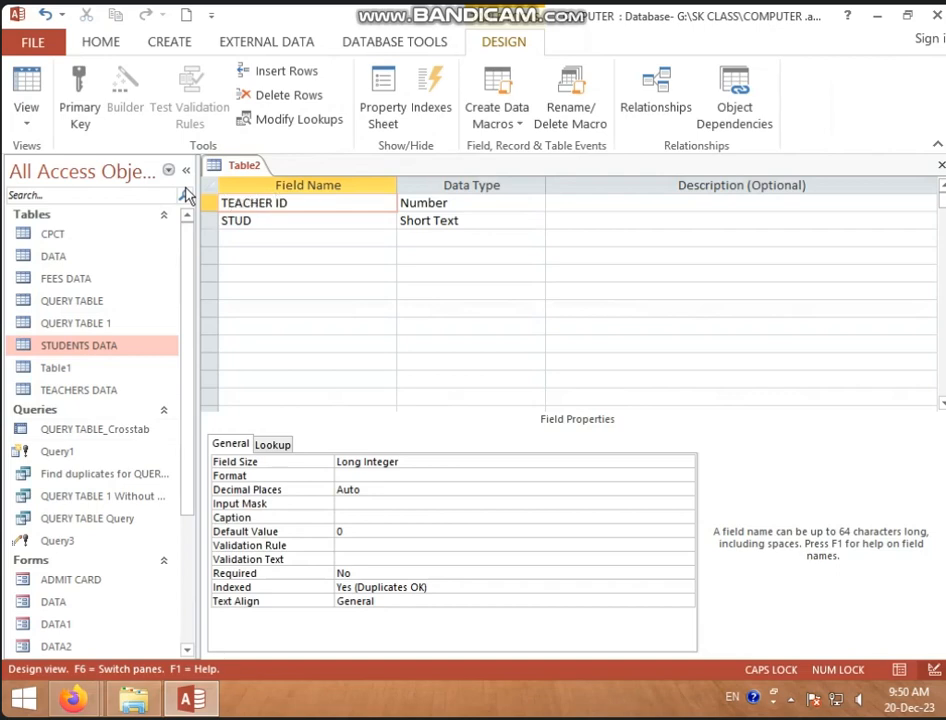
# Name the new table's second field STUDENT ID and set its data type to Number.
pyautogui.click(261, 220)
pyautogui.write('DENT')
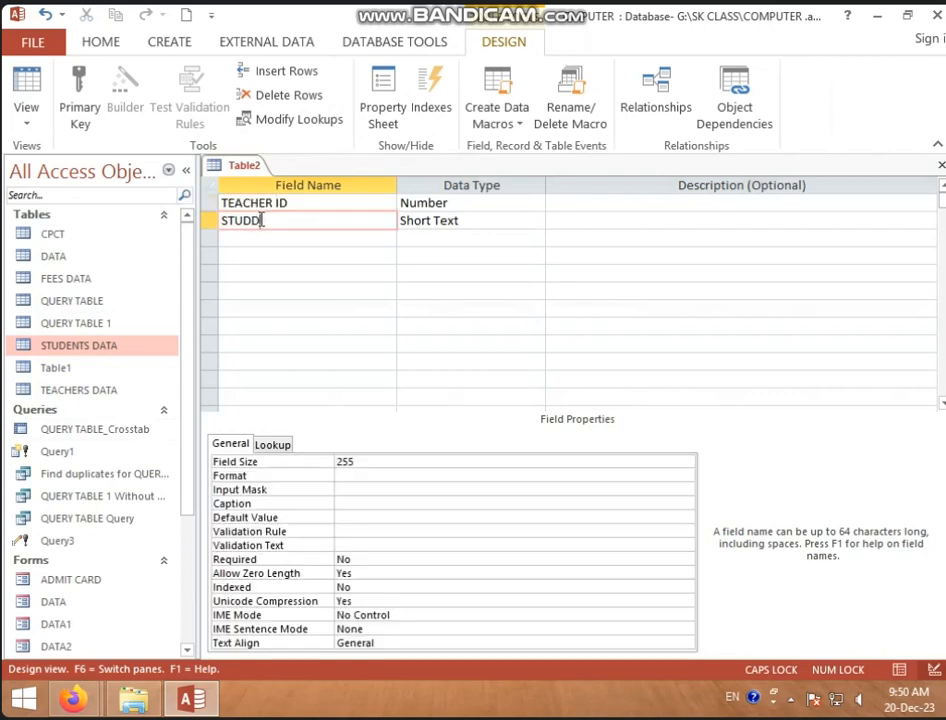
pyautogui.press('BackSpace')
pyautogui.press('BackSpace')
pyautogui.press('BackSpace')
pyautogui.press('BackSpace')
pyautogui.write('ENT ID')
pyautogui.click(470, 220)
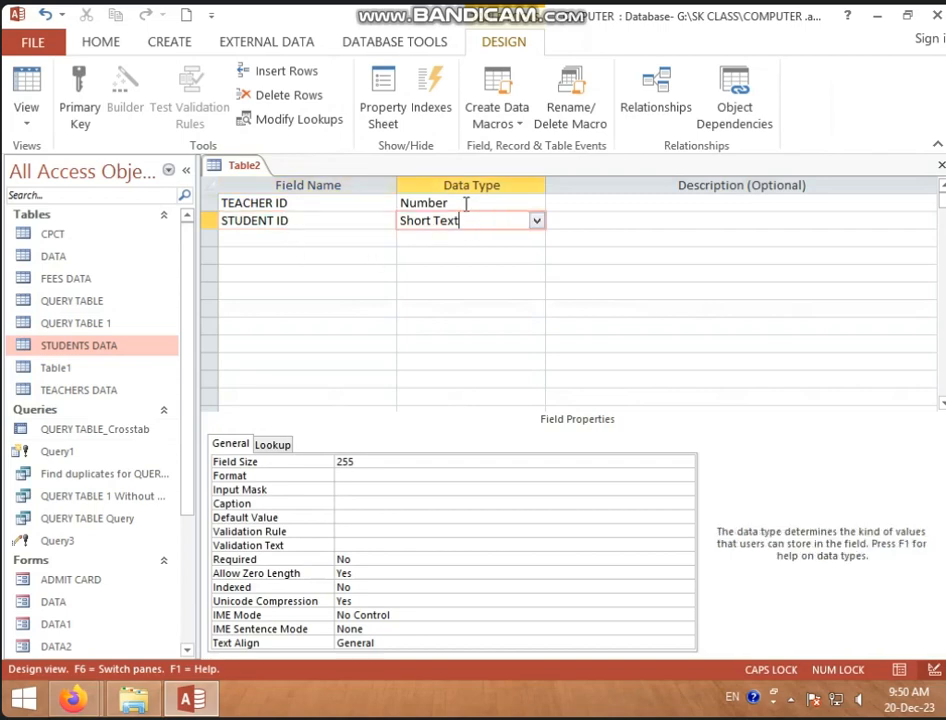
pyautogui.click(537, 221)
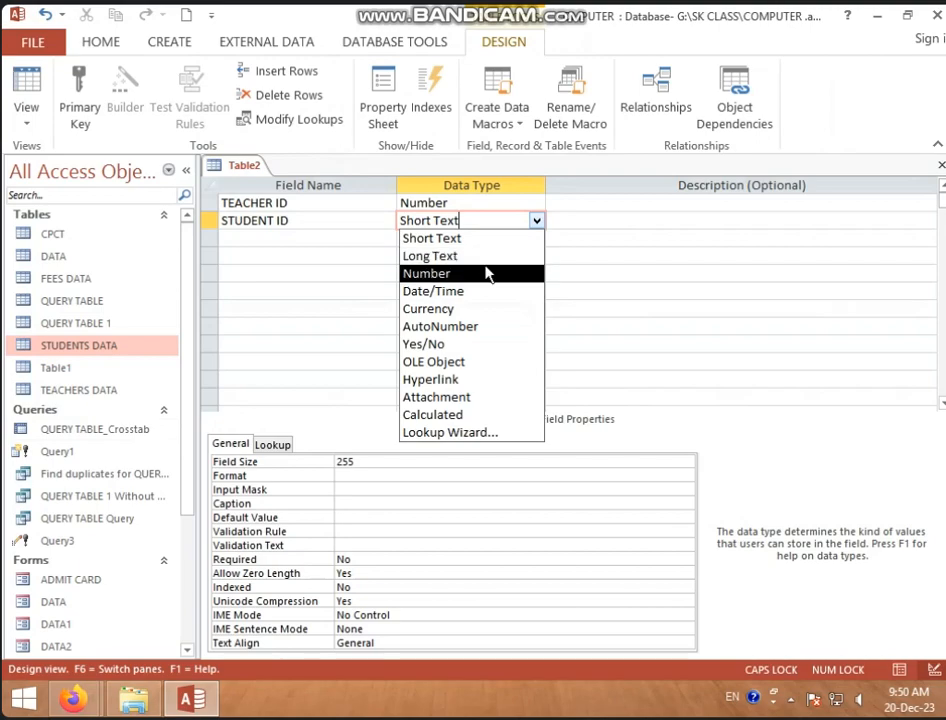
pyautogui.click(482, 272)
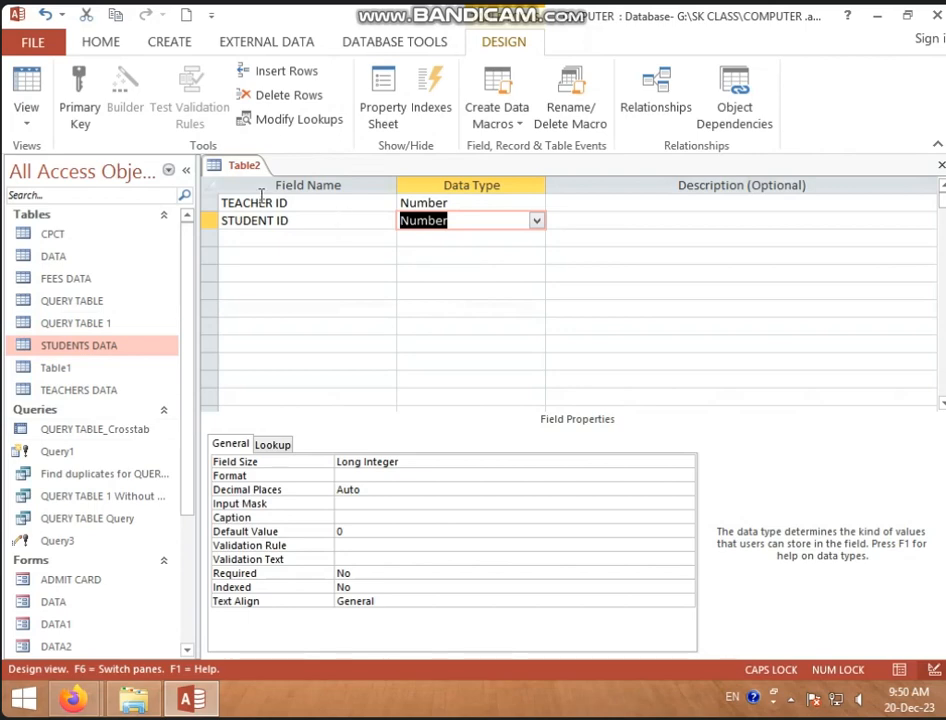
# Save the new table as Table2 without creating a primary key.
pyautogui.rightClick(246, 167)
pyautogui.click(266, 180)
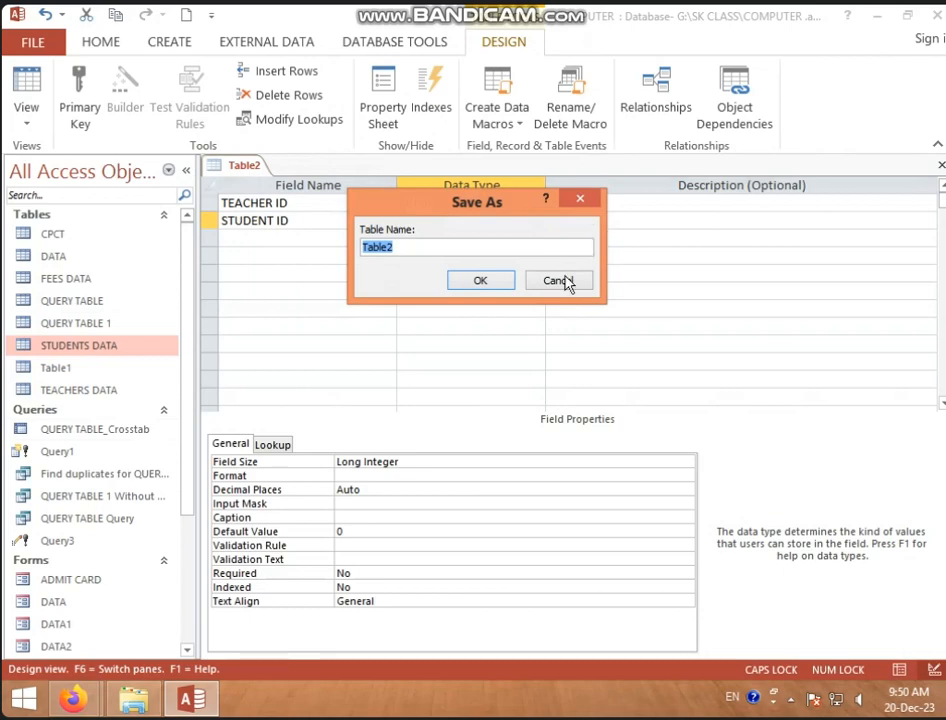
pyautogui.click(480, 284)
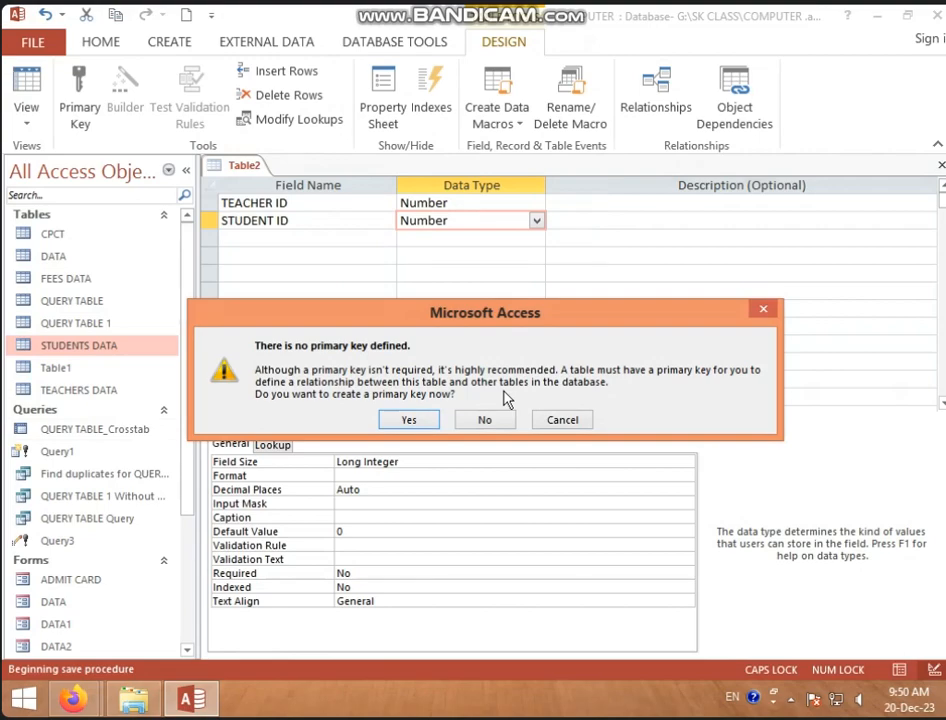
pyautogui.click(484, 420)
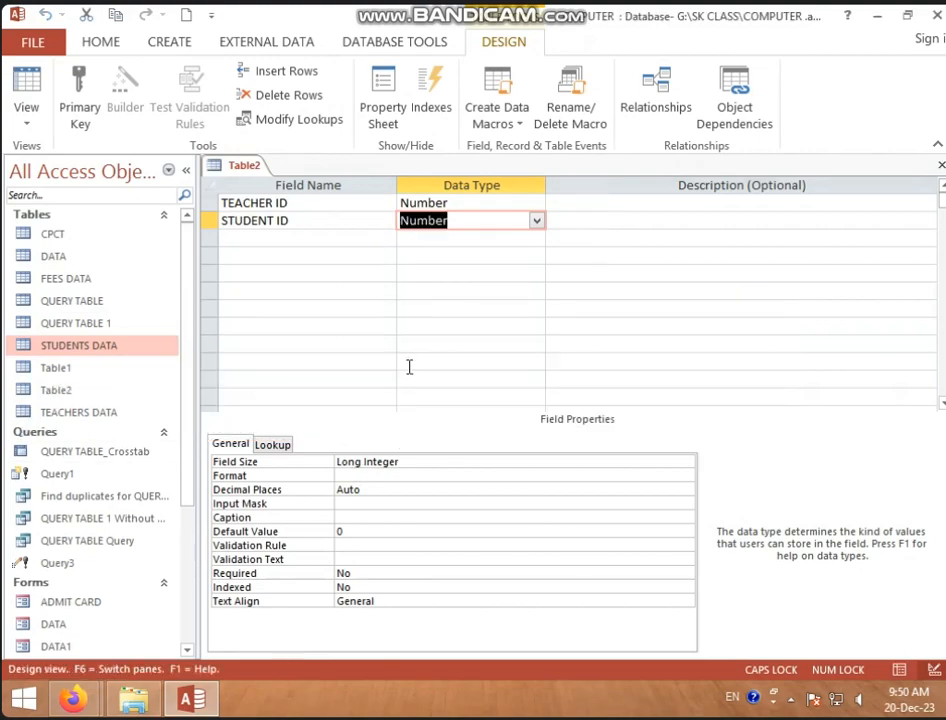
# Close the Table2 design.
pyautogui.rightClick(256, 166)
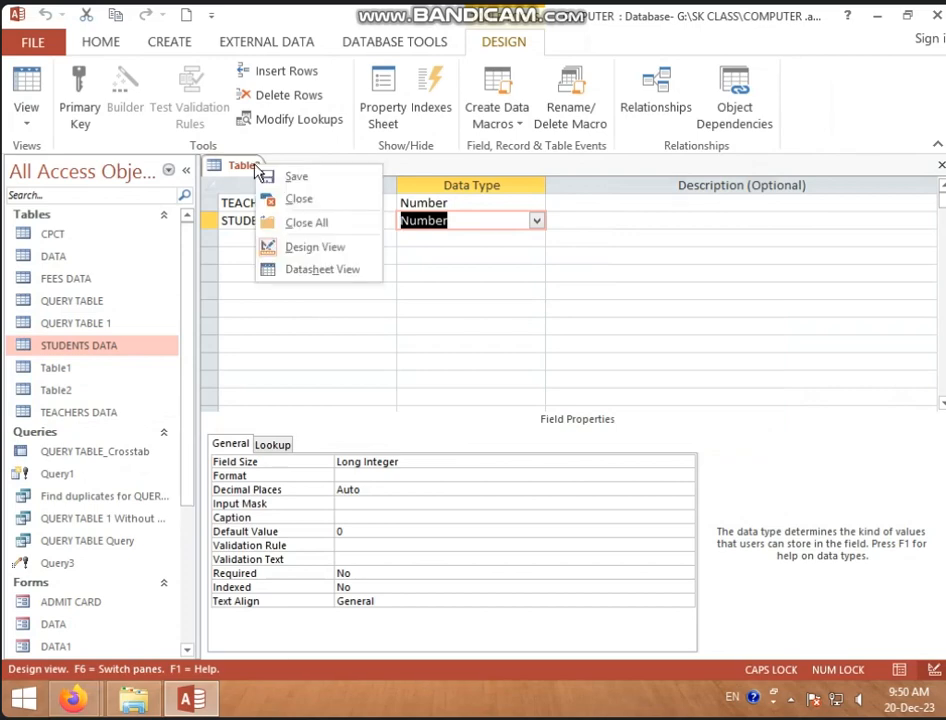
pyautogui.click(279, 199)
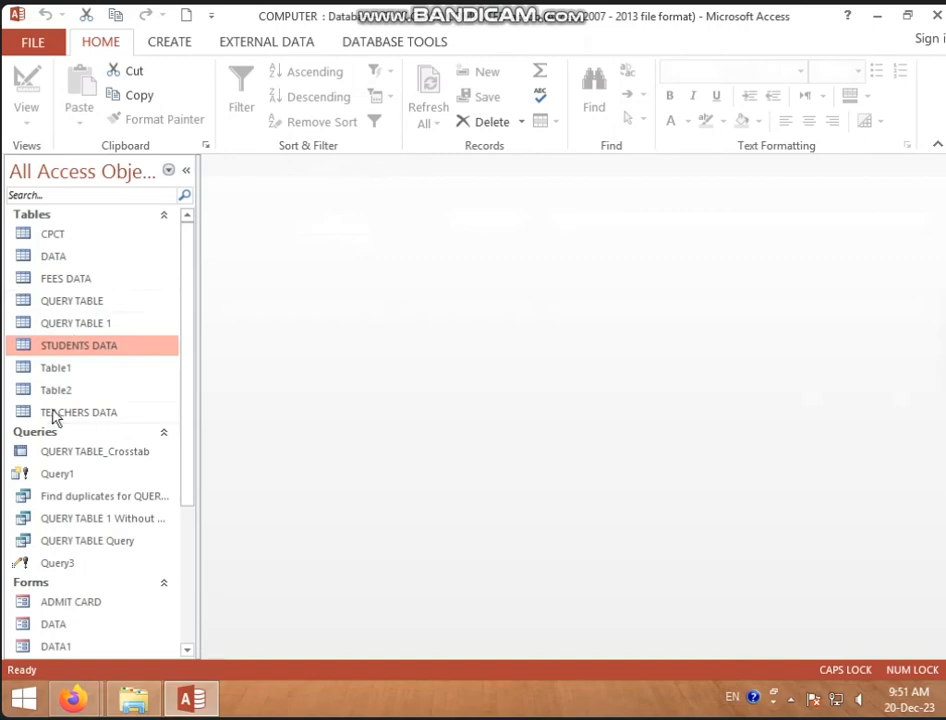
# Open the STUDENTS DATA table in Design View to check its primary key field, and close the table again.
pyautogui.rightClick(141, 352)
pyautogui.press('Escape')
pyautogui.doubleClick(141, 352)
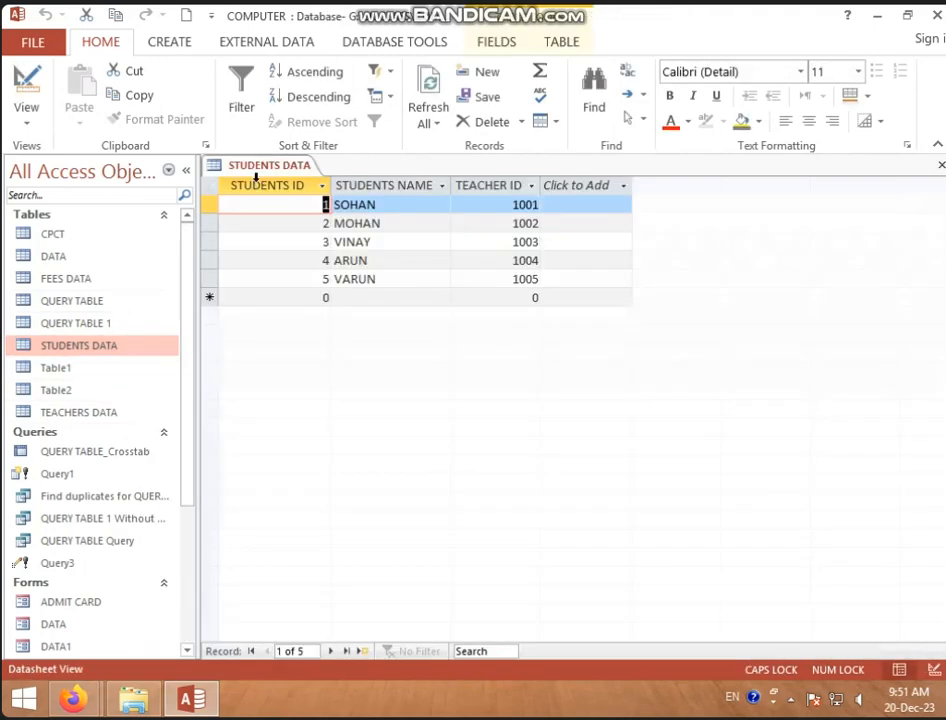
pyautogui.rightClick(258, 177)
pyautogui.click(305, 252)
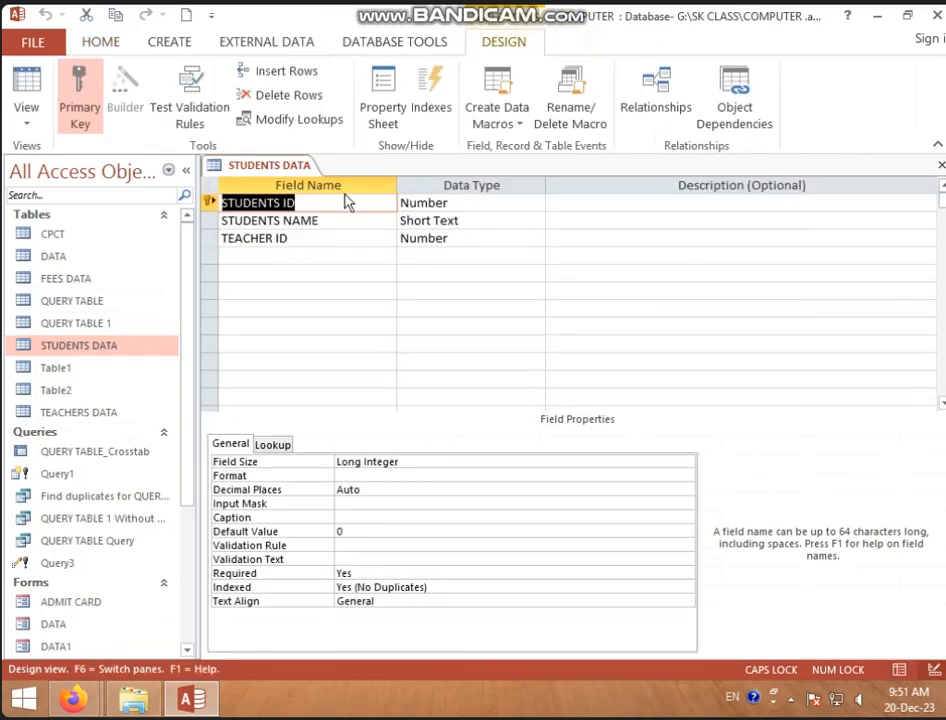
pyautogui.rightClick(281, 170)
pyautogui.click(269, 168)
pyautogui.rightClick(283, 171)
pyautogui.click(320, 229)
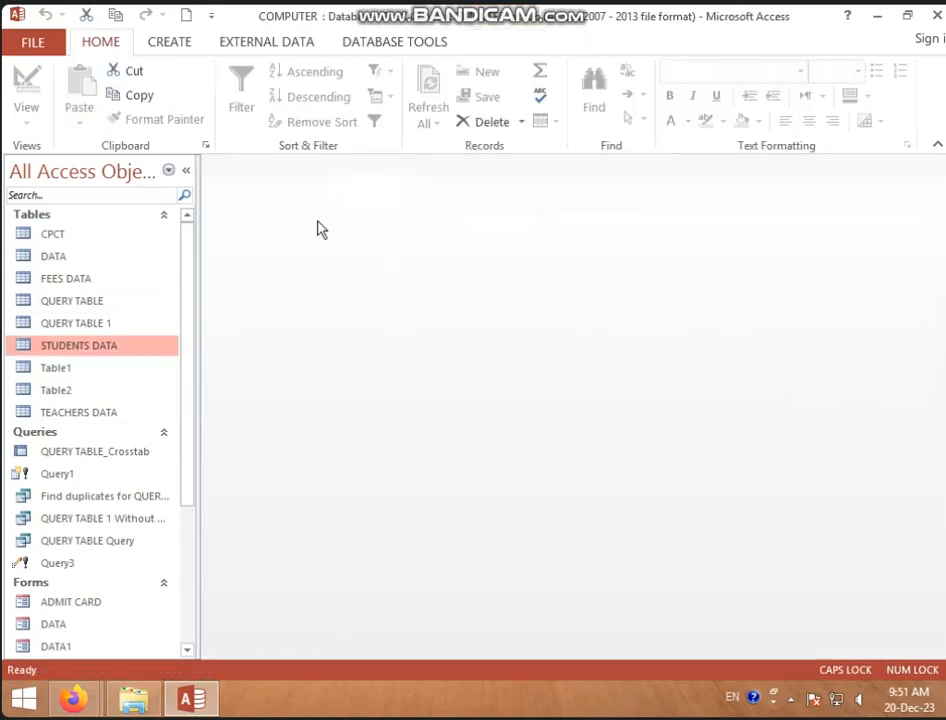
# Open the TEACHERS DATA table in Design View to check which field is its primary key.
pyautogui.doubleClick(112, 413)
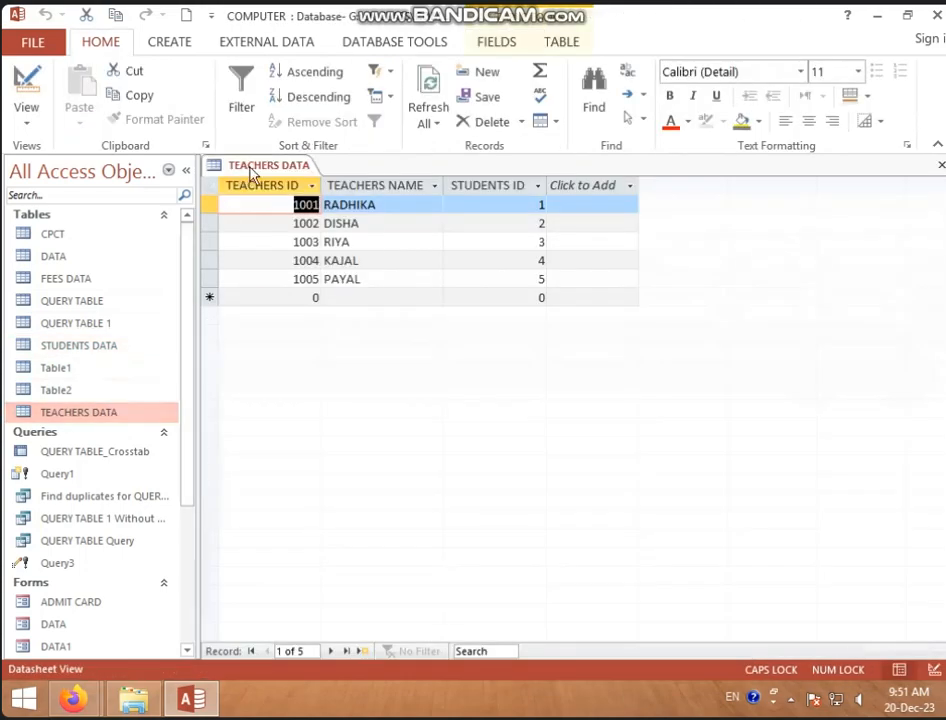
pyautogui.rightClick(253, 168)
pyautogui.click(291, 252)
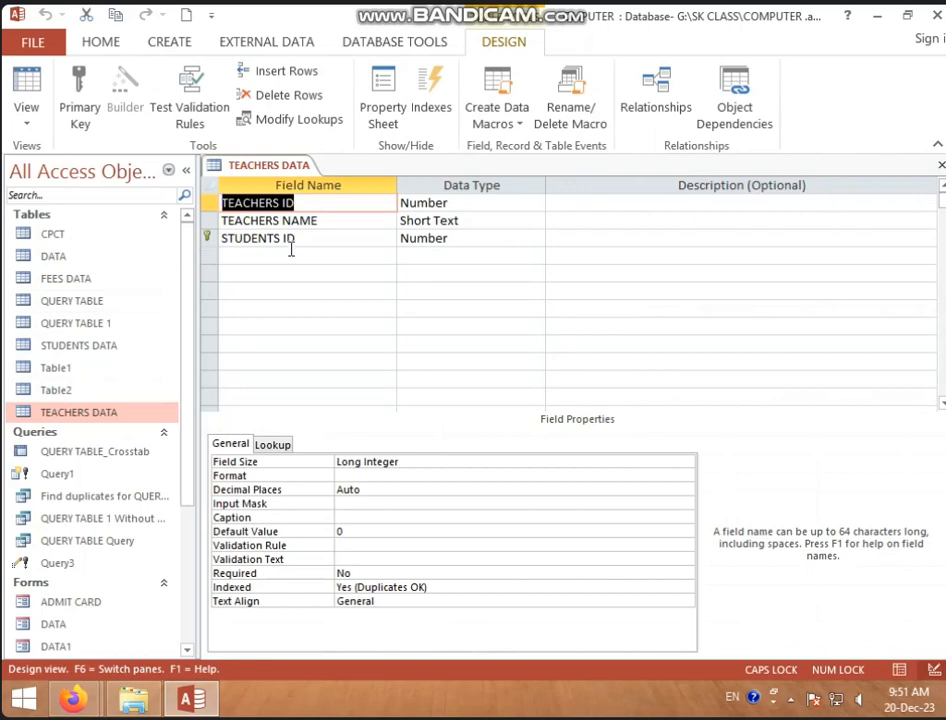
# Open the database relationships layout and move STUDENTS DATA and TEACHERS DATA up and closer together to free space.
pyautogui.click(381, 50)
pyautogui.click(247, 118)
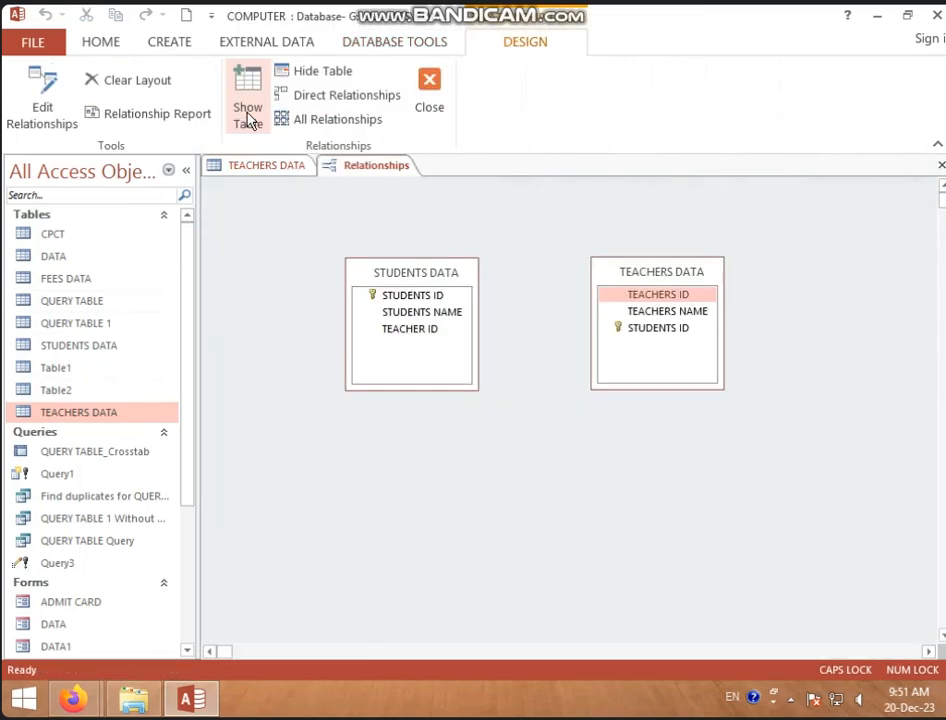
pyautogui.moveTo(425, 283); pyautogui.dragTo(354, 235)
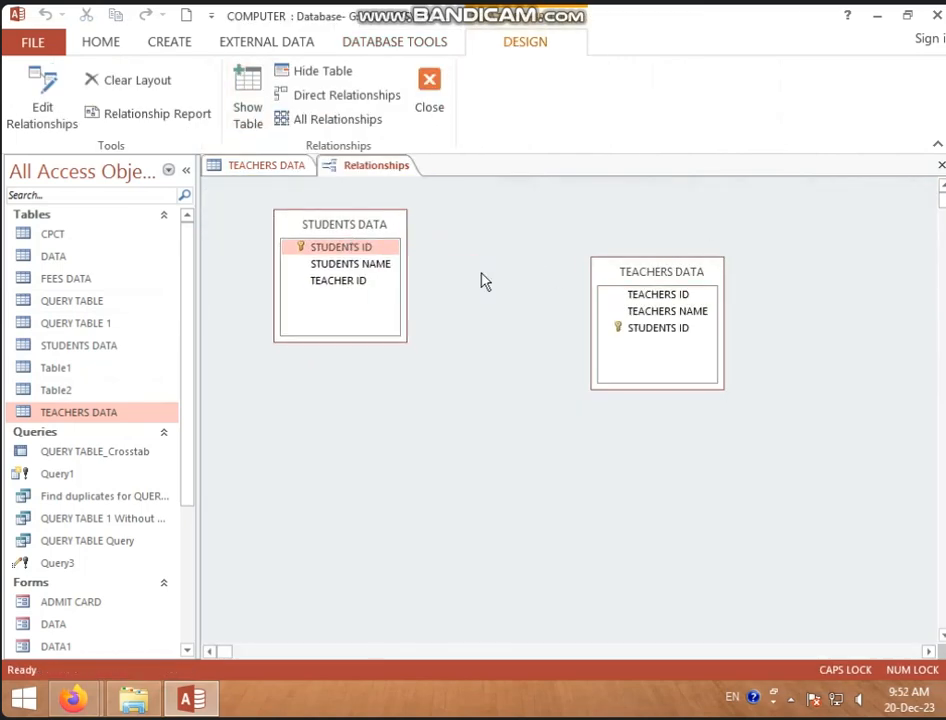
pyautogui.moveTo(665, 276); pyautogui.dragTo(521, 219)
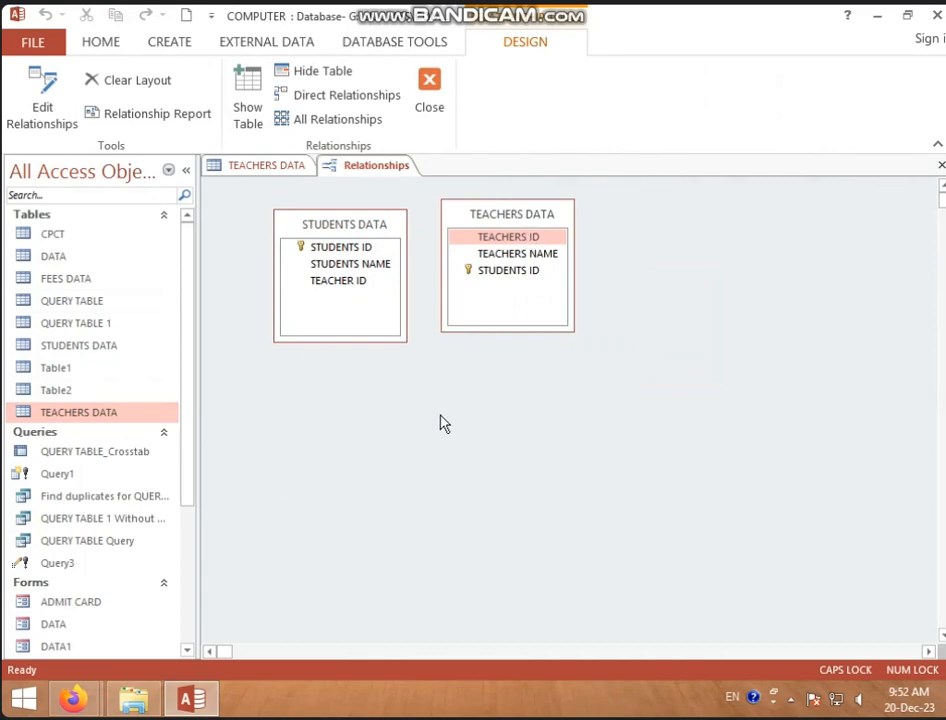
# Add Table2 to the relationships layout and place TEACHERS DATA slightly lower, between STUDENTS DATA and Table2.
pyautogui.rightClick(368, 382)
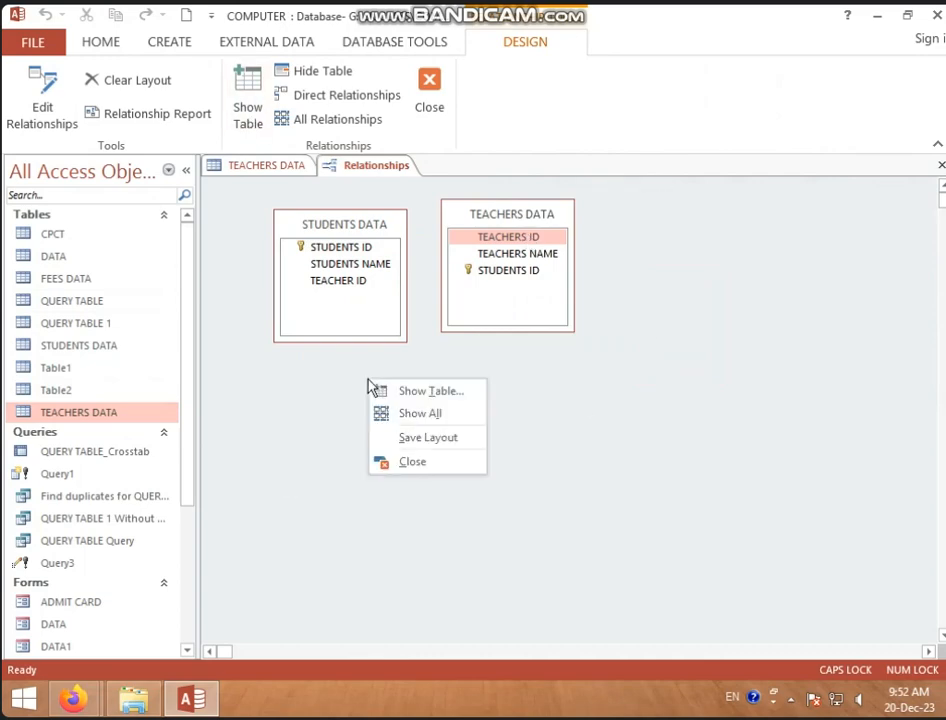
pyautogui.click(418, 392)
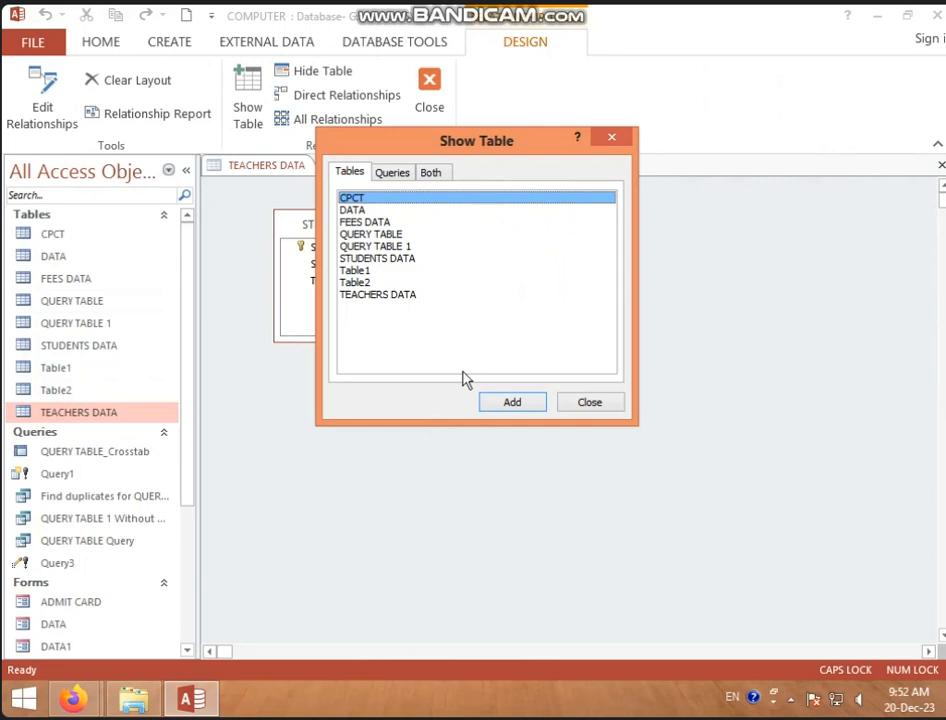
pyautogui.click(368, 285)
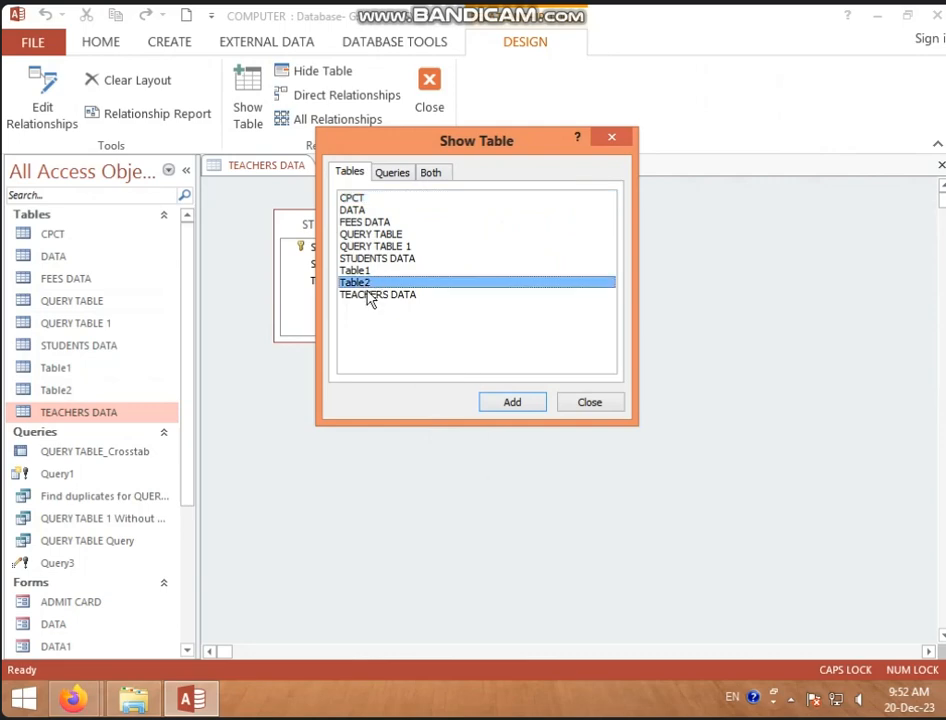
pyautogui.click(503, 404)
pyautogui.click(591, 404)
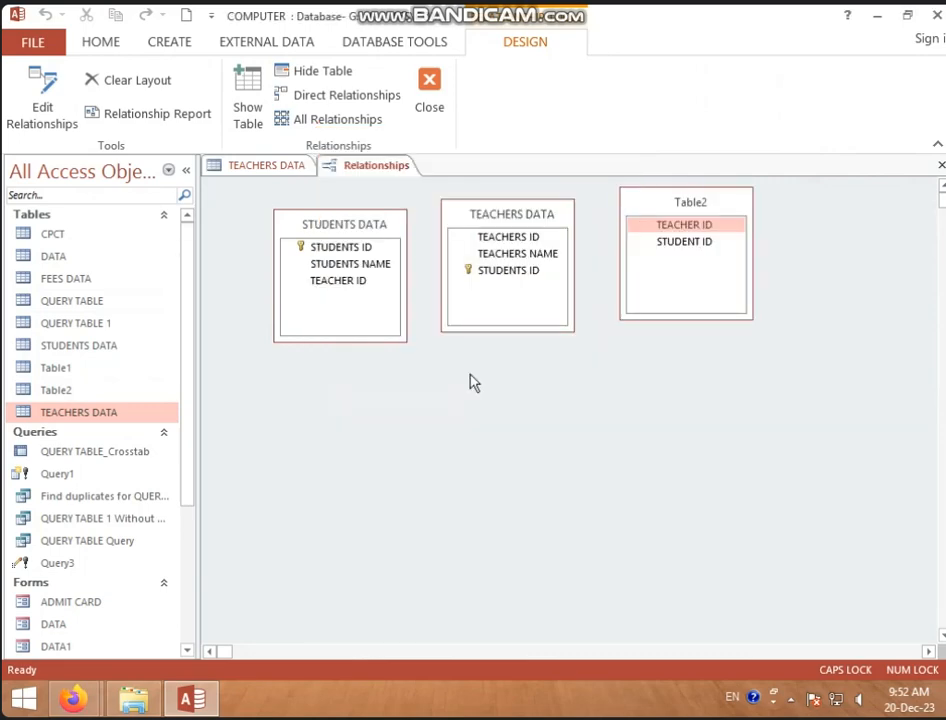
pyautogui.click(513, 239)
pyautogui.moveTo(512, 214); pyautogui.dragTo(528, 261)
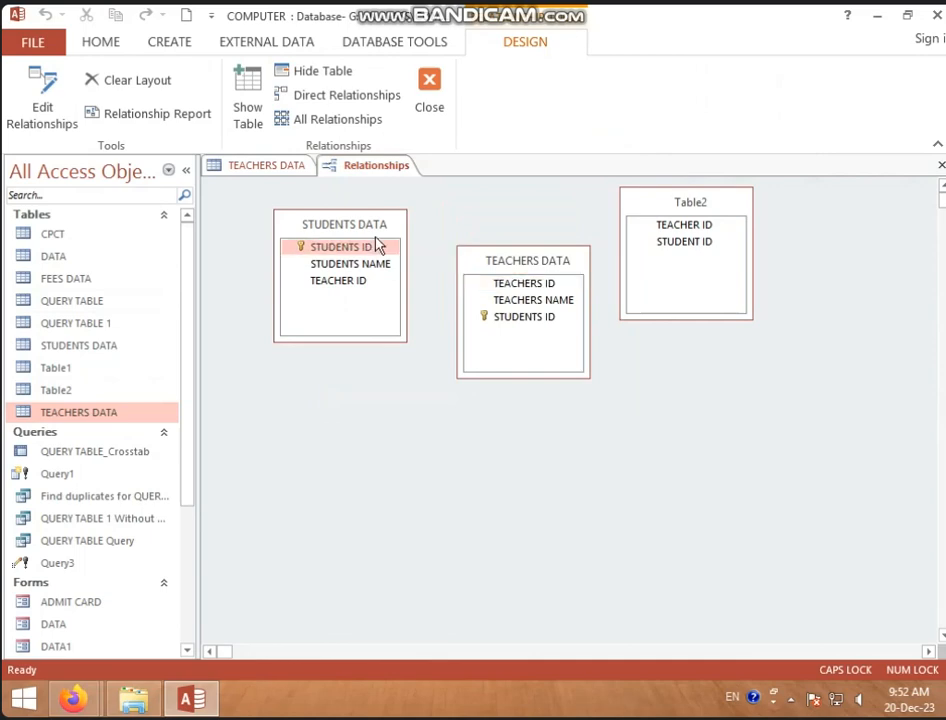